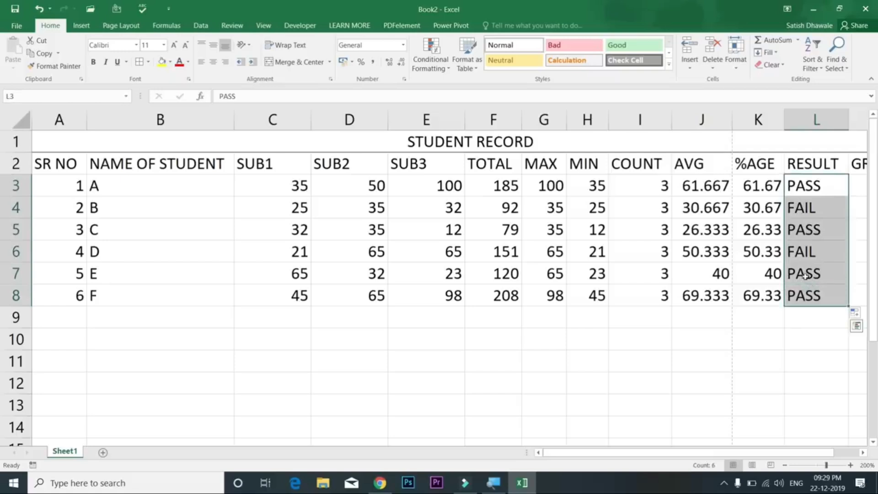
- Select the whole student record table and apply All Borders to it
{"action": "left_click", "coordinate": [77, 161]}
{"action": "key", "text": "ctrl+a"}
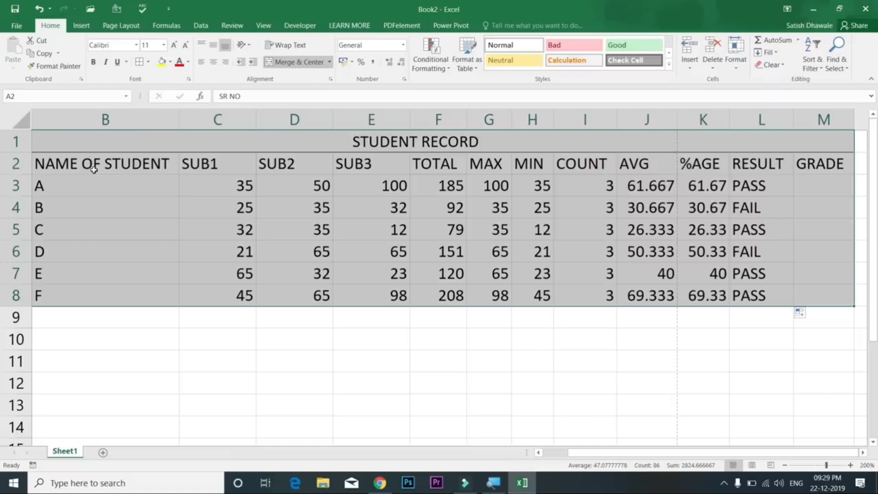
{"action": "key", "text": "alt+h"}
{"action": "key", "text": "b"}
{"action": "key", "text": "a"}
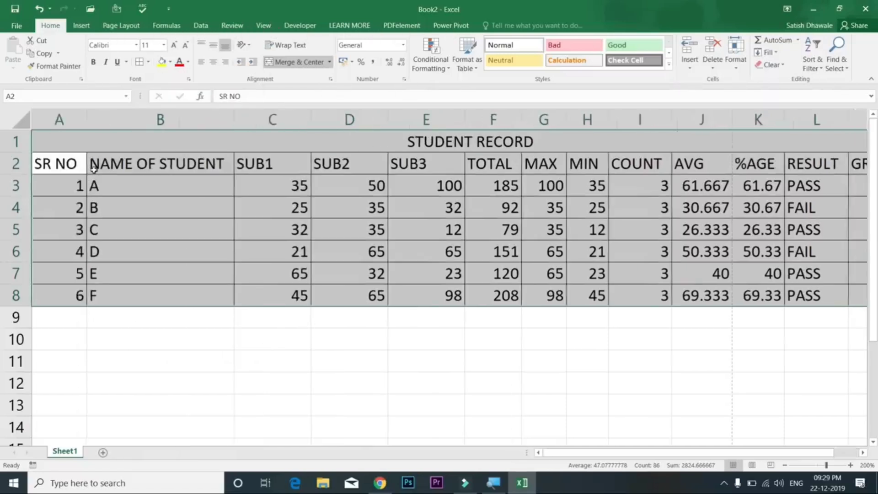
- Undo the table's borders and reapply All Borders to the same selection
{"action": "key", "text": "ctrl+z"}
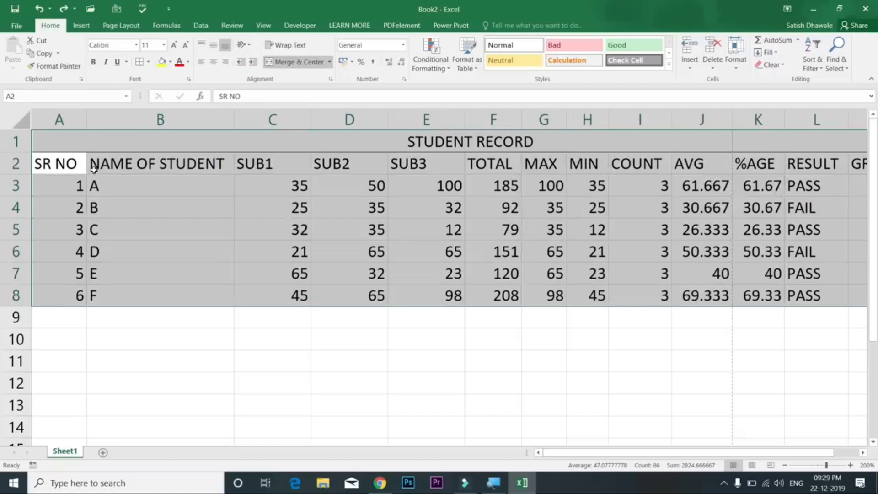
{"action": "key", "text": "alt"}
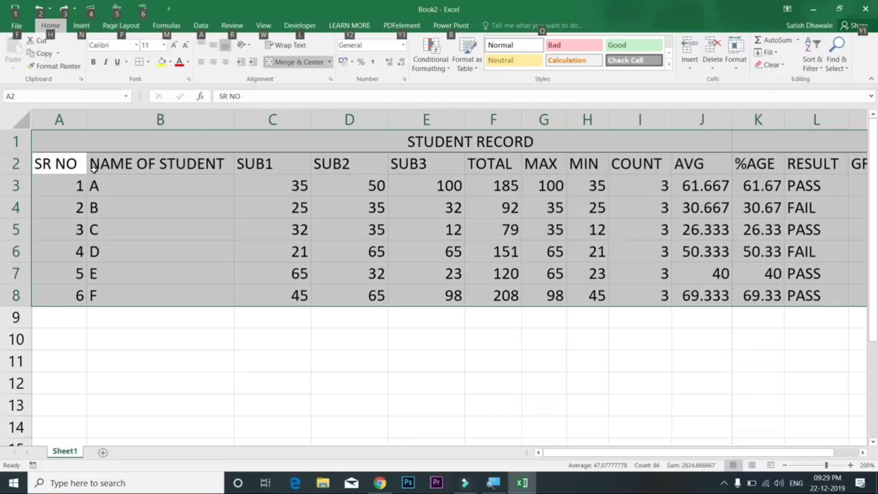
{"action": "key", "text": "Escape"}
{"action": "key", "text": "alt+h"}
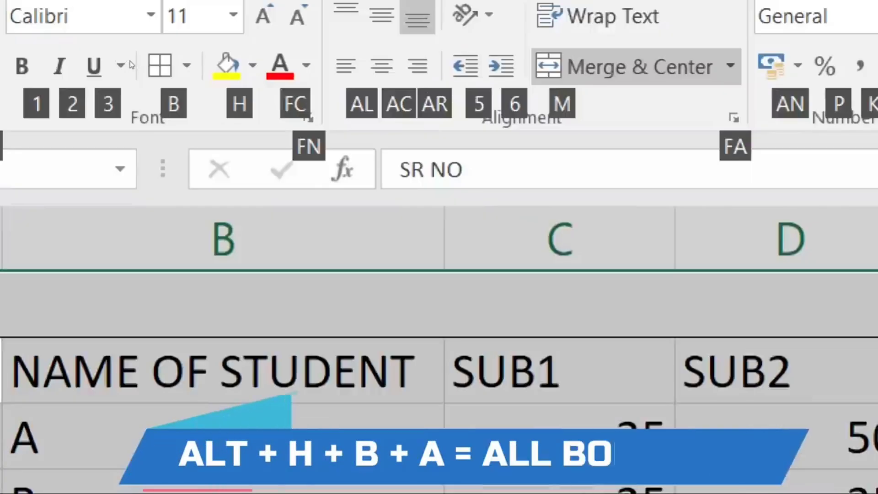
{"action": "key", "text": "b"}
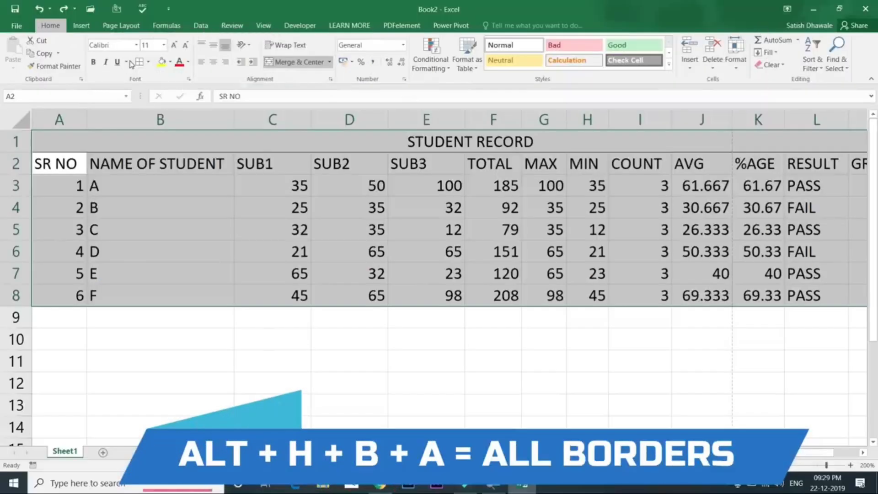
{"action": "key", "text": "a"}
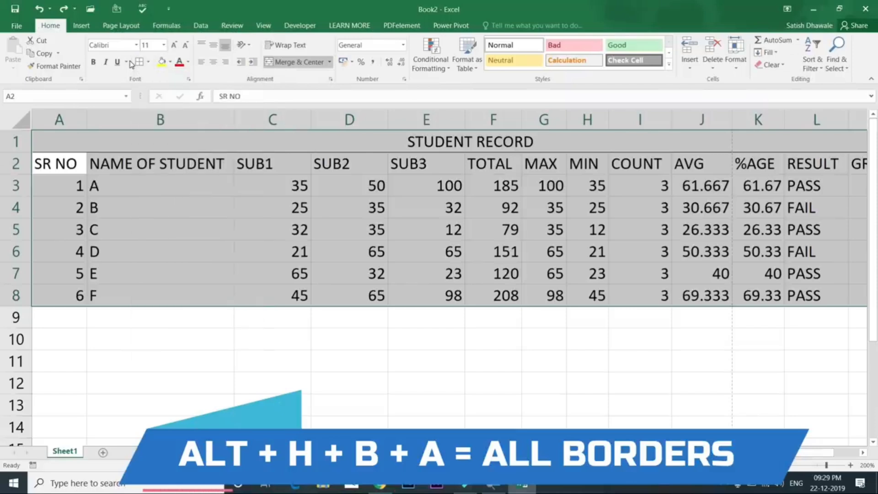
{"action": "left_click", "coordinate": [515, 189]}
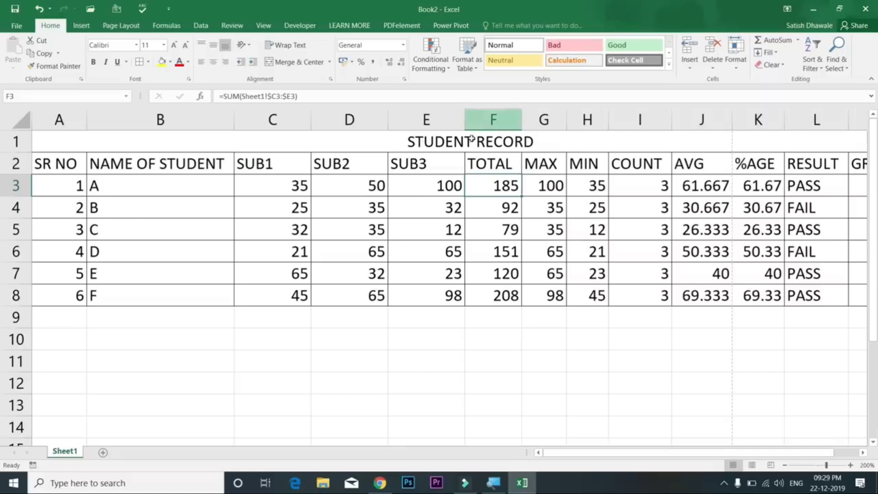
- Turn on filters for the header row of the student table and view the NAME OF STUDENT filter options
{"action": "left_click", "coordinate": [70, 166]}
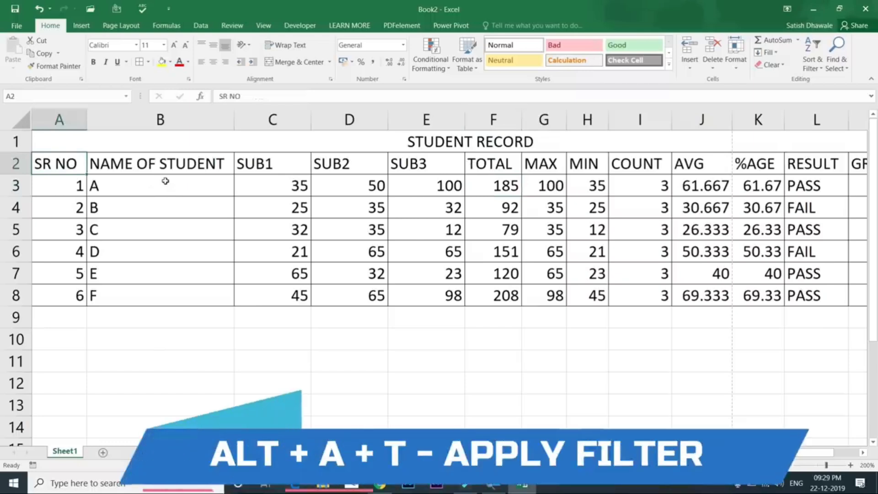
{"action": "key", "text": "alt+a"}
{"action": "key", "text": "t"}
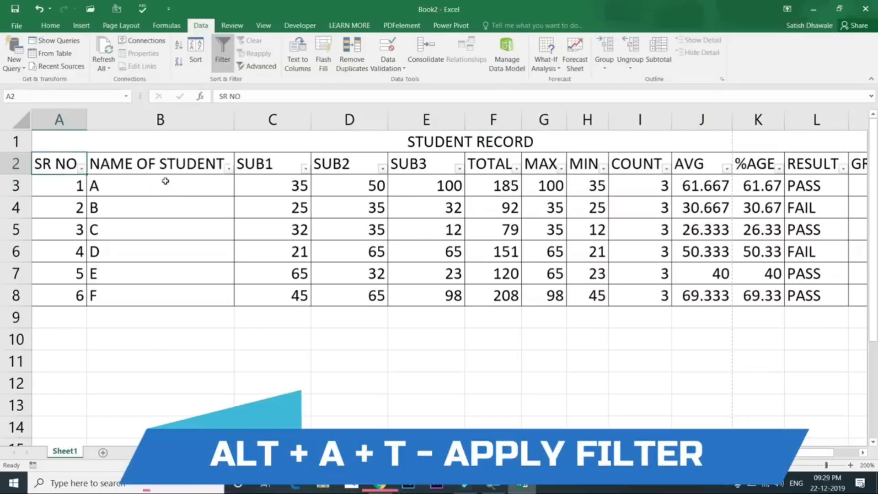
{"action": "left_click", "coordinate": [219, 169]}
{"action": "left_click", "coordinate": [229, 169]}
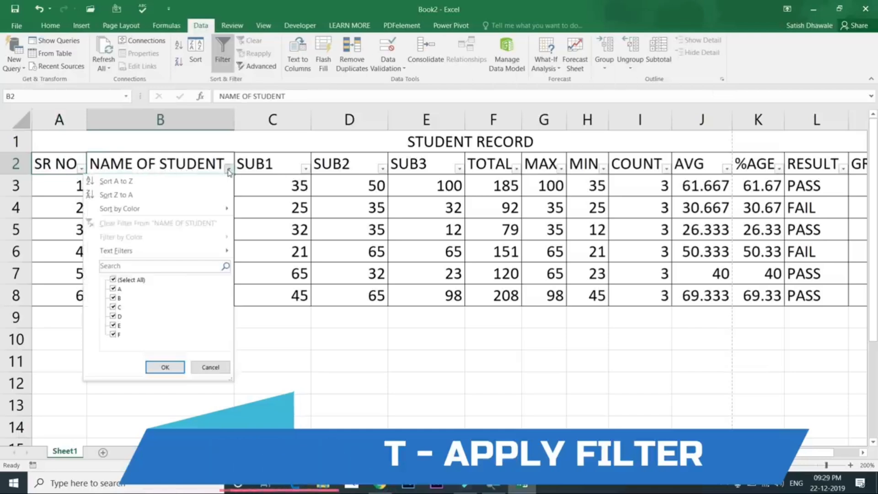
{"action": "left_click", "coordinate": [227, 170]}
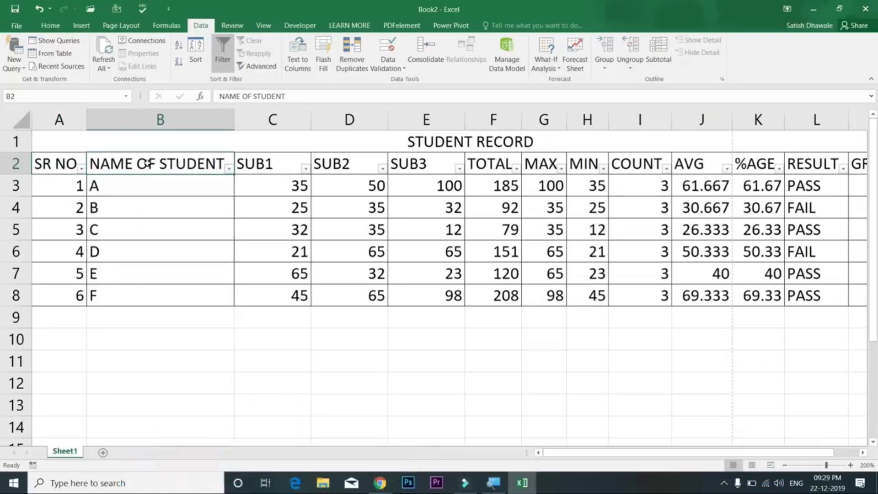
- Toggle the header row's filters off, on and off again
{"action": "key", "text": "ctrl+shift+l"}
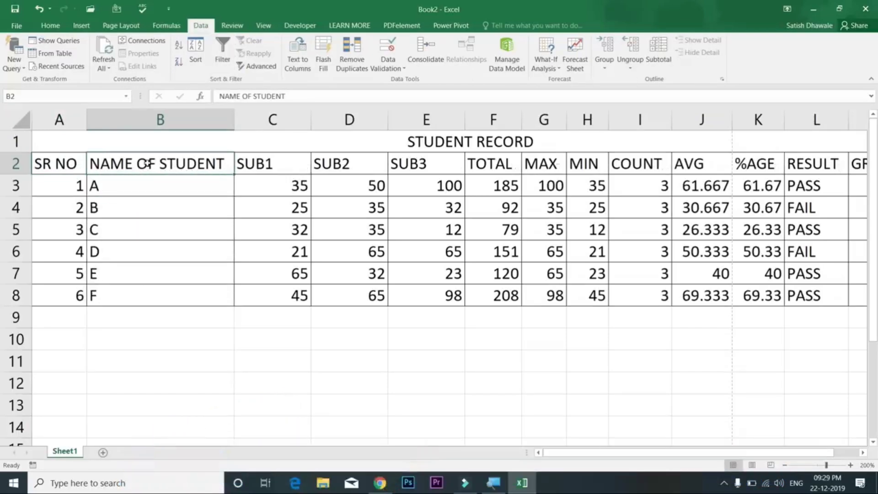
{"action": "key", "text": "ctrl+shift+l"}
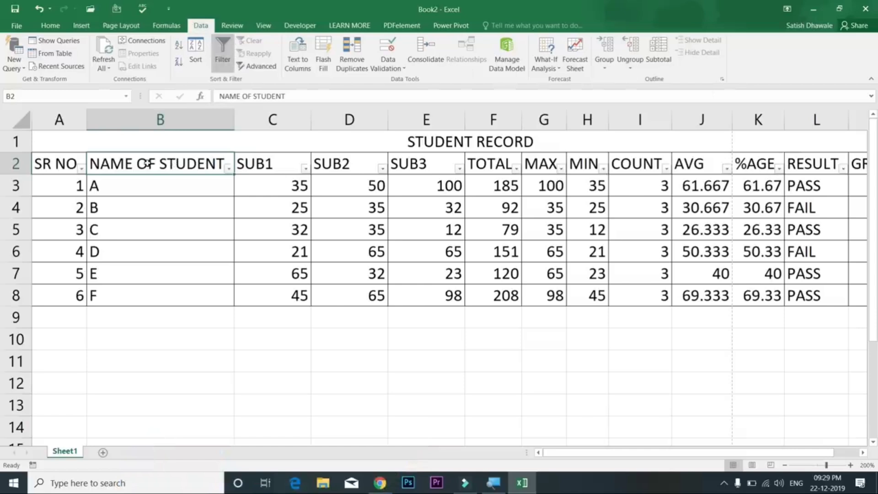
{"action": "key", "text": "ctrl+shift+l"}
- Turn on the Filter option for the student table's header row using Sort & Filter
{"action": "left_click", "coordinate": [50, 25]}
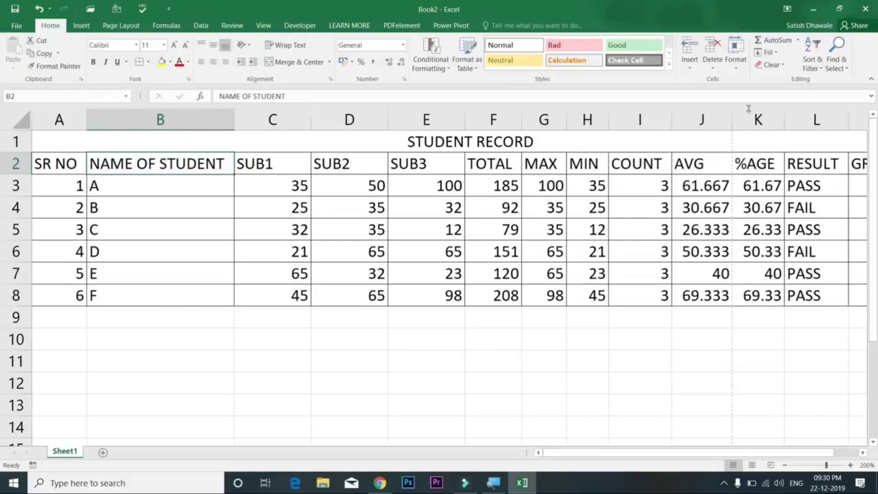
{"action": "left_click", "coordinate": [813, 62]}
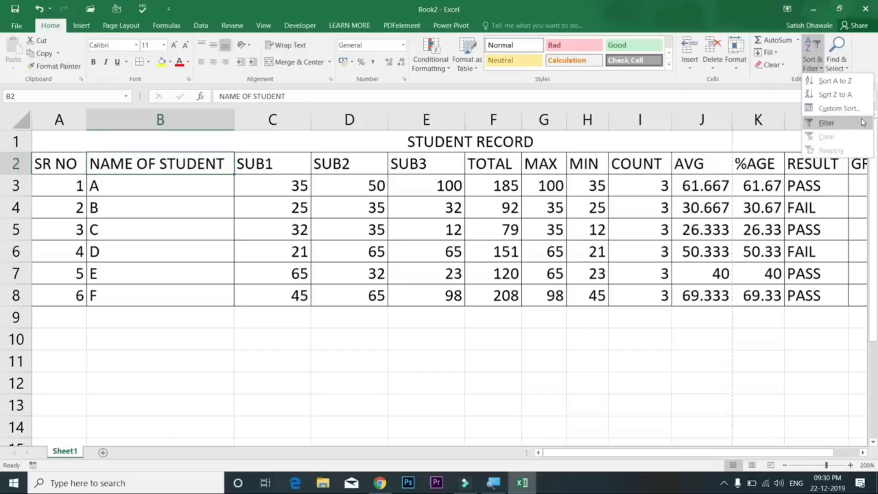
{"action": "left_click", "coordinate": [861, 123]}
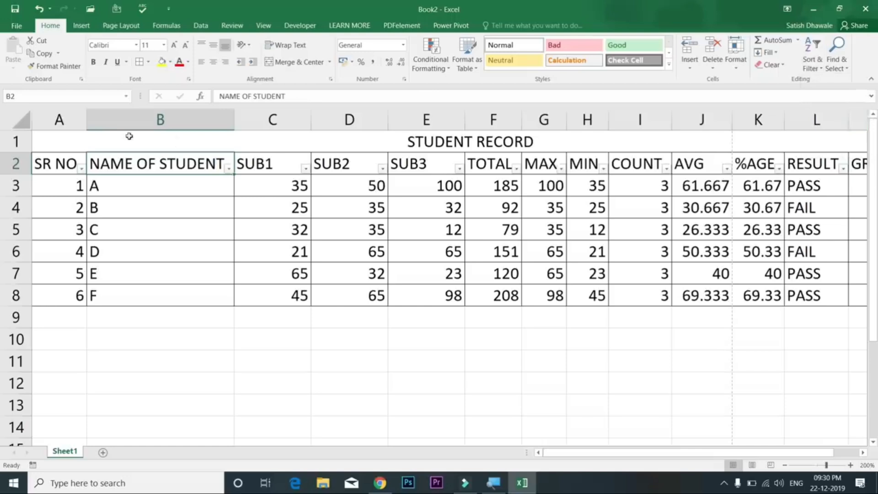
- Filter the NAME OF STUDENT column to show only students B and C
{"action": "left_click", "coordinate": [229, 169]}
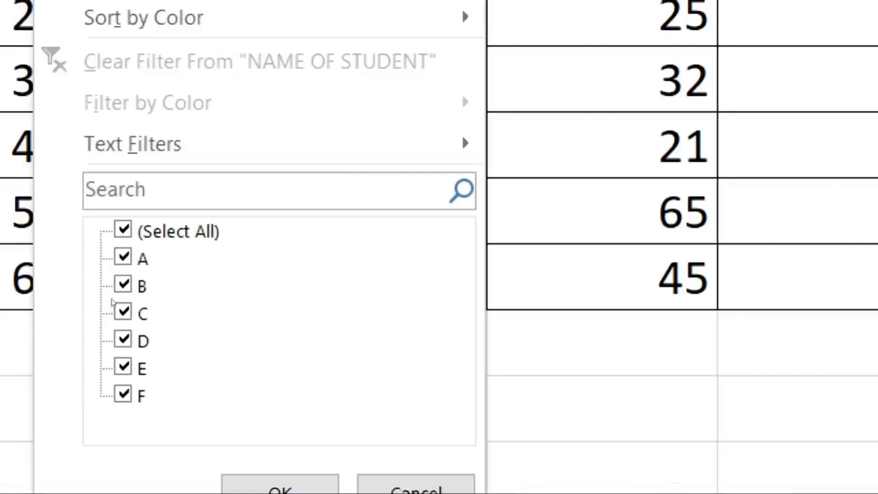
{"action": "left_click", "coordinate": [115, 295]}
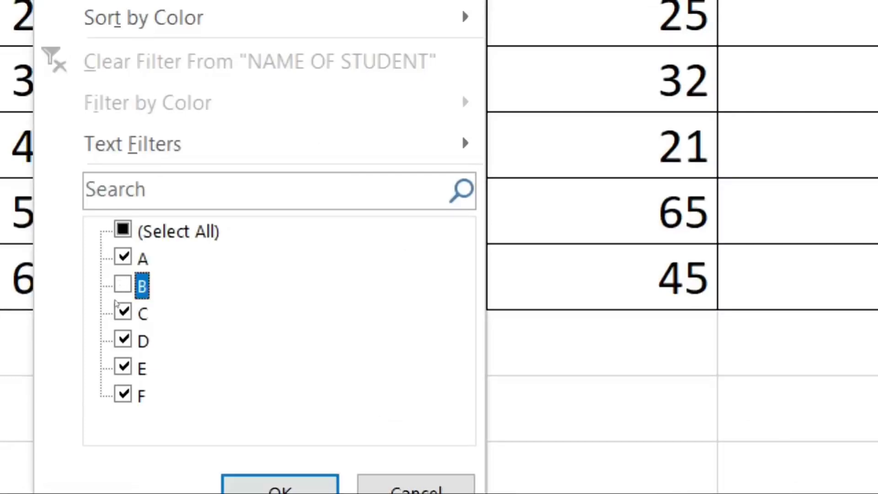
{"action": "left_click", "coordinate": [123, 257]}
{"action": "left_click", "coordinate": [122, 229]}
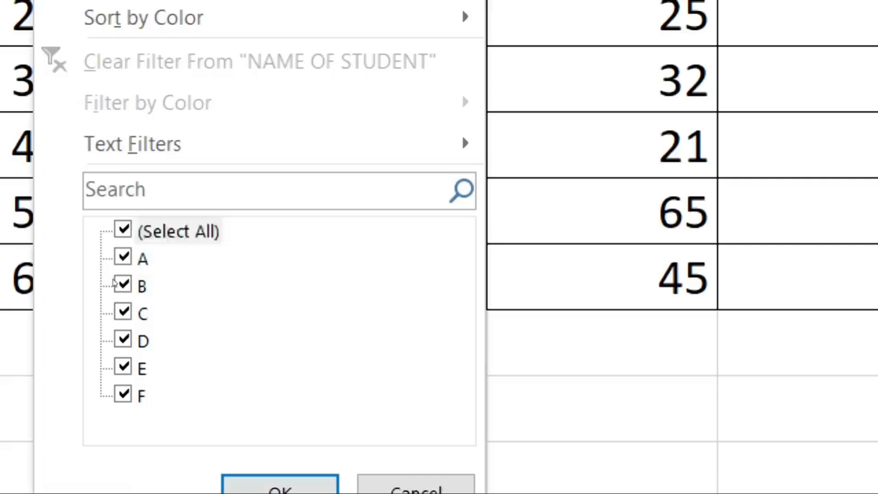
{"action": "key", "text": "space"}
{"action": "left_click", "coordinate": [121, 284]}
{"action": "left_click", "coordinate": [120, 312]}
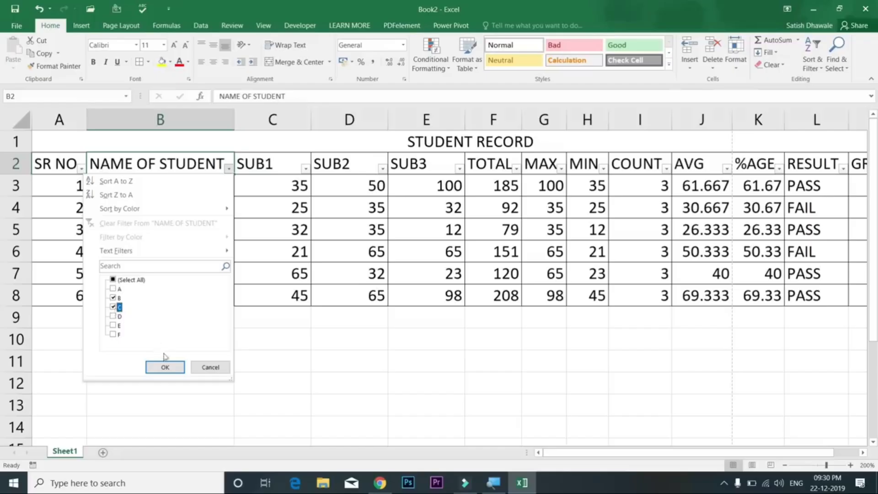
{"action": "left_click", "coordinate": [165, 366]}
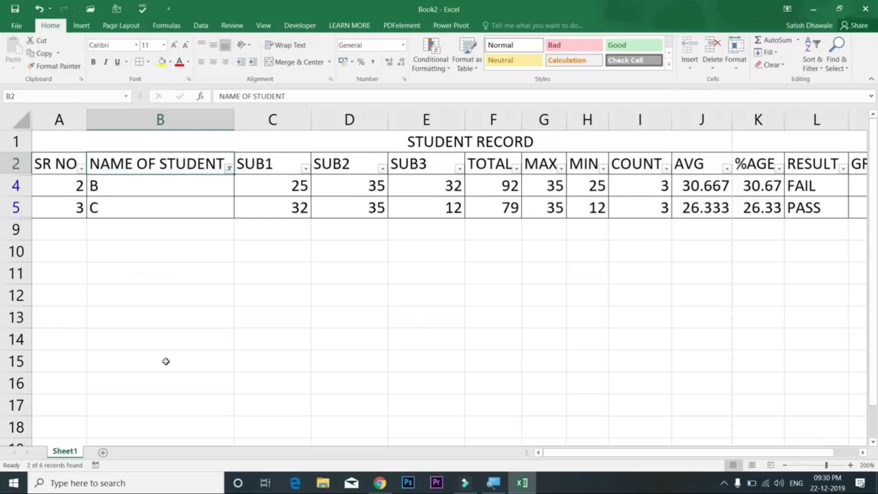
- Show all students again by selecting every entry in the NAME OF STUDENT filter
{"action": "left_click", "coordinate": [228, 168]}
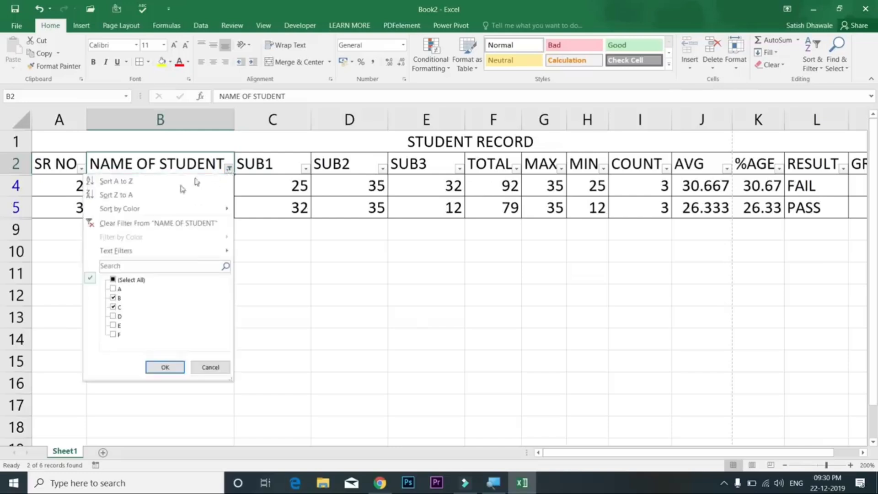
{"action": "left_click", "coordinate": [114, 280]}
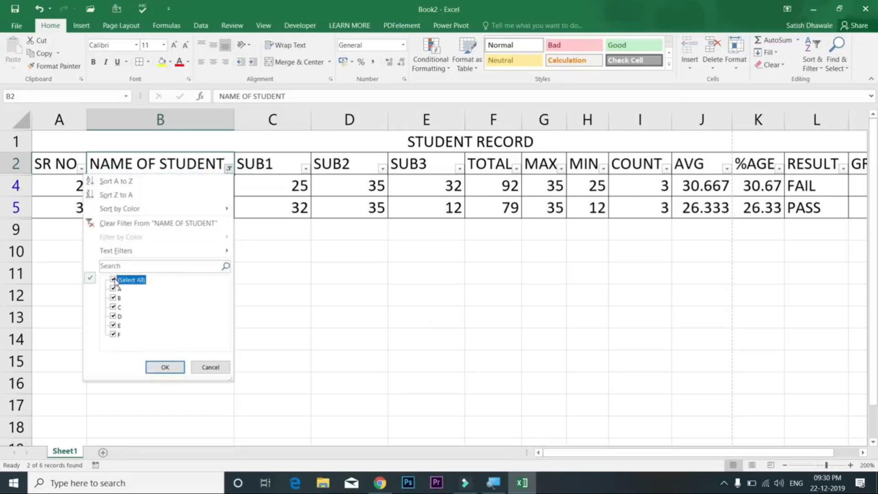
{"action": "left_click", "coordinate": [165, 367]}
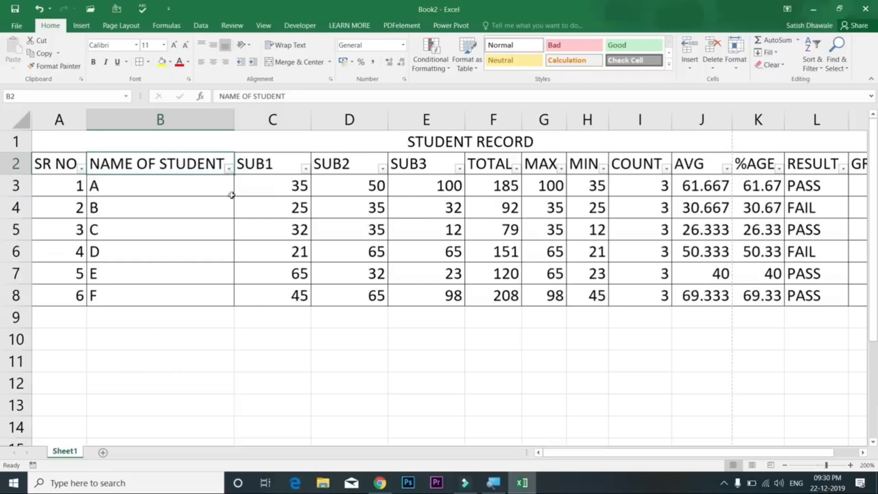
{"action": "left_click", "coordinate": [229, 169]}
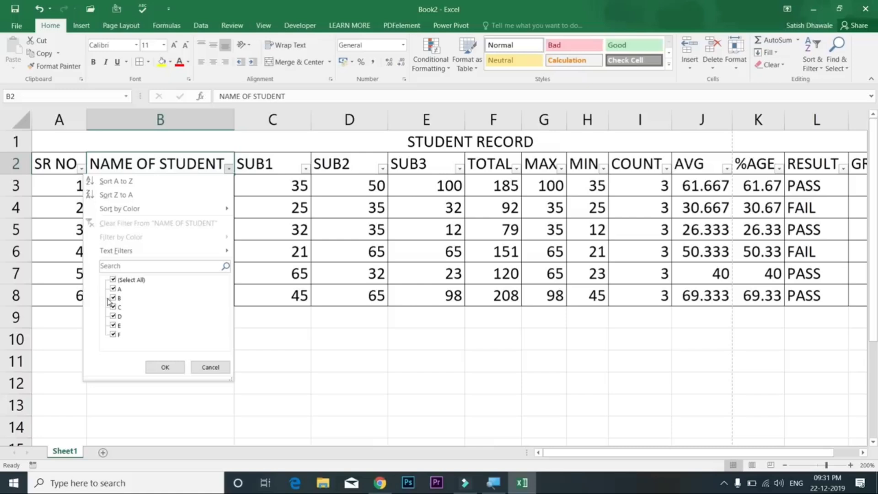
{"action": "key", "text": "Escape"}
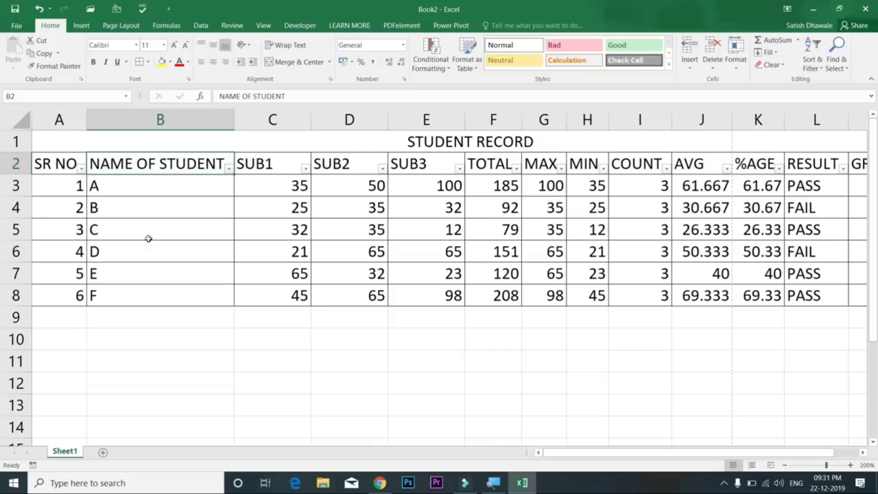
- Replace the placeholder letters in cells B3 to B8 with the six students' full names
{"action": "left_click", "coordinate": [164, 187]}
{"action": "type", "text": "aJAY Varma Vinod Sharma "}
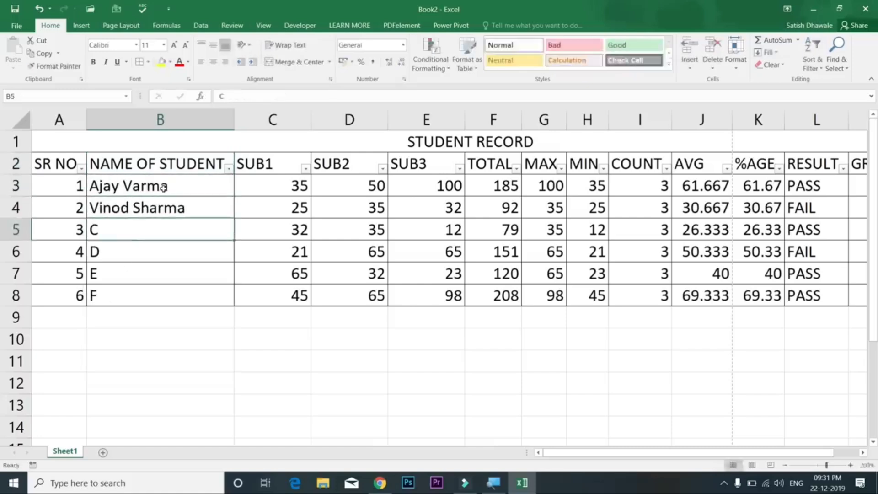
{"action": "type", "text": "Akash Kale Ramesh Dhawale Sandeep Sharma Rahul Bhor"}
{"action": "left_click", "coordinate": [166, 190]}
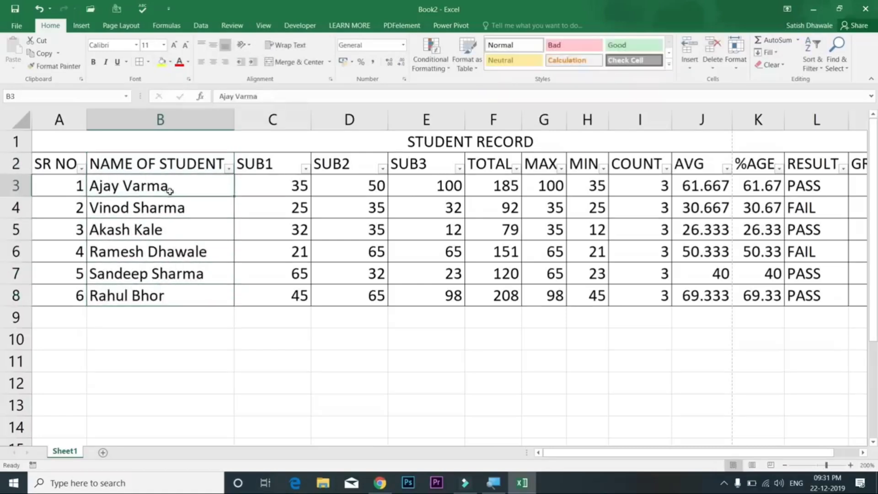
- Apply an Equals text filter on the NAME OF STUDENT column using the first student's full name
{"action": "left_click", "coordinate": [228, 169]}
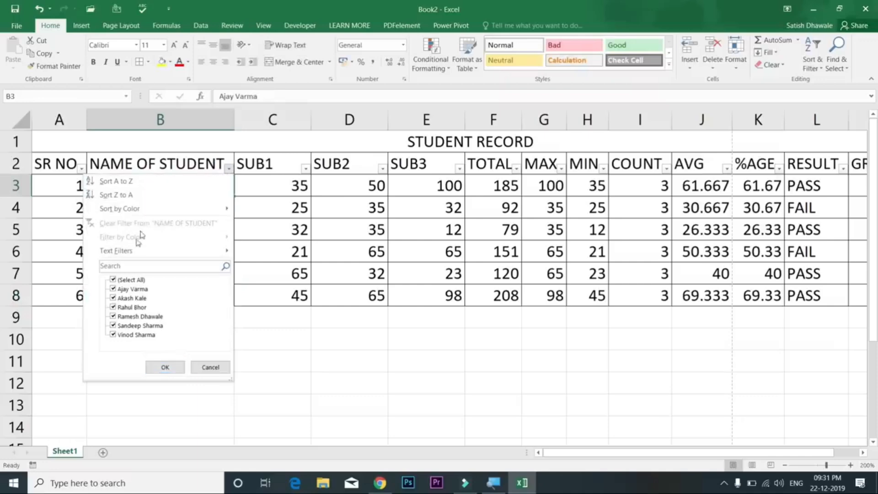
{"action": "mouse_move", "coordinate": [133, 250]}
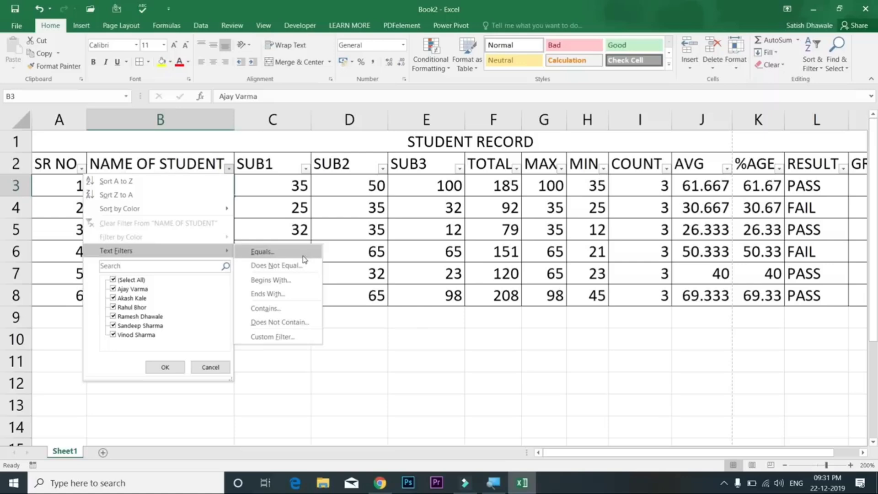
{"action": "left_click", "coordinate": [304, 259]}
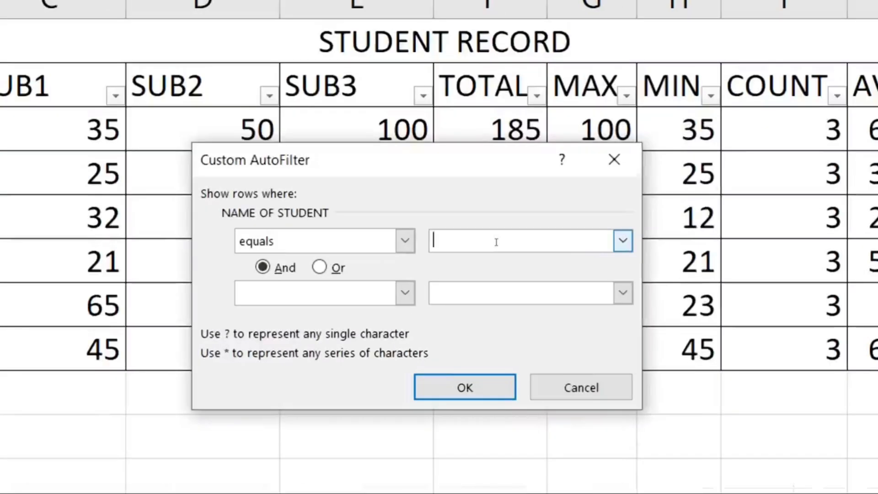
{"action": "type", "text": "Ajay Varma"}
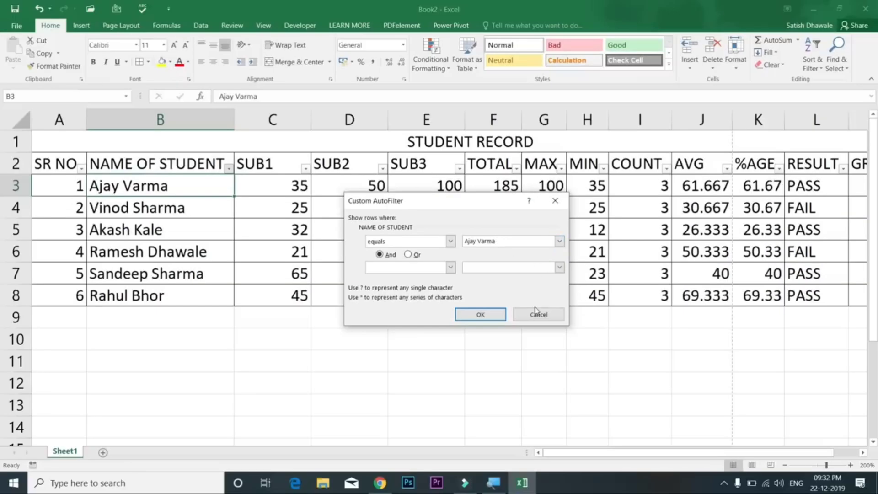
{"action": "left_click", "coordinate": [484, 314]}
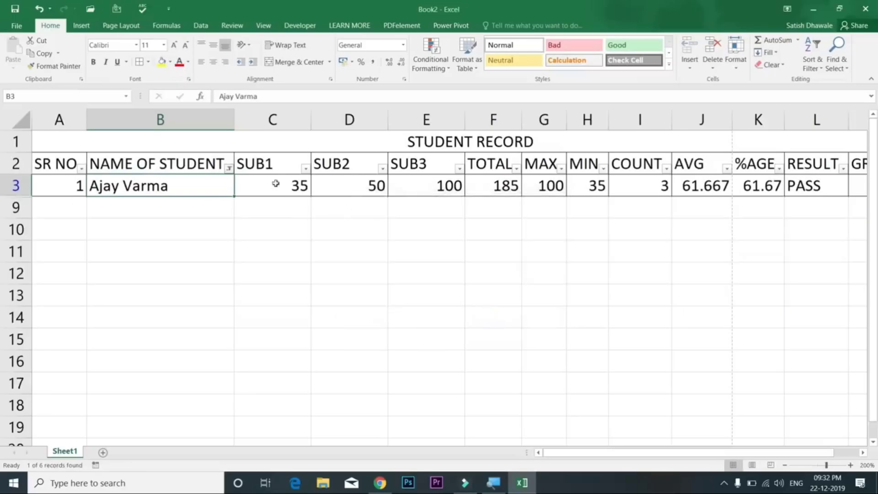
- Clear the existing NAME OF STUDENT filter and apply a Begins With text filter using the letter a
{"action": "left_click", "coordinate": [229, 168]}
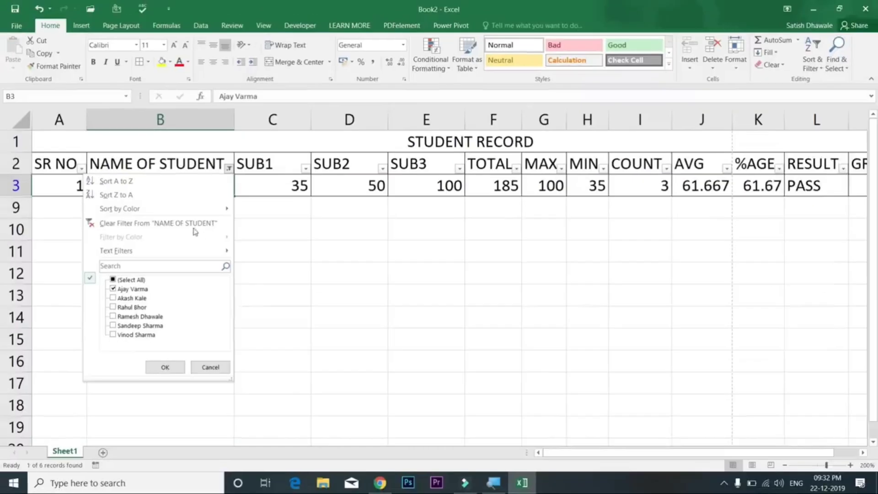
{"action": "left_click", "coordinate": [209, 209]}
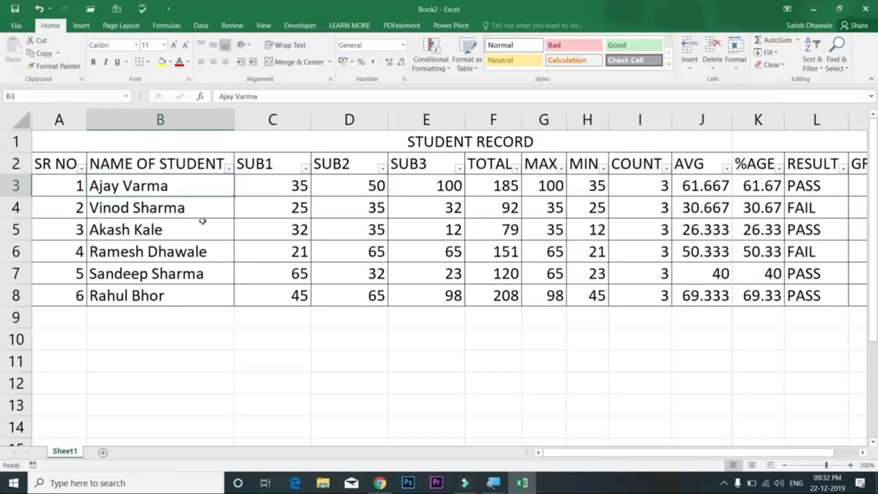
{"action": "left_click", "coordinate": [228, 168]}
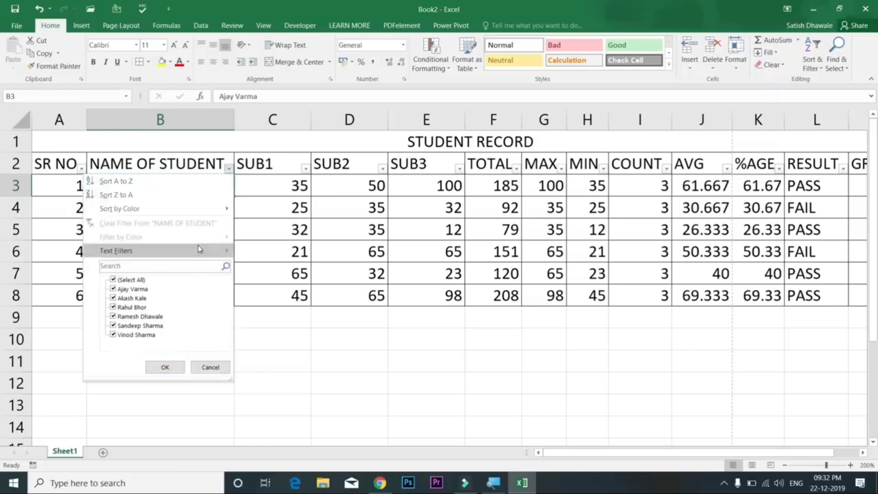
{"action": "mouse_move", "coordinate": [200, 249]}
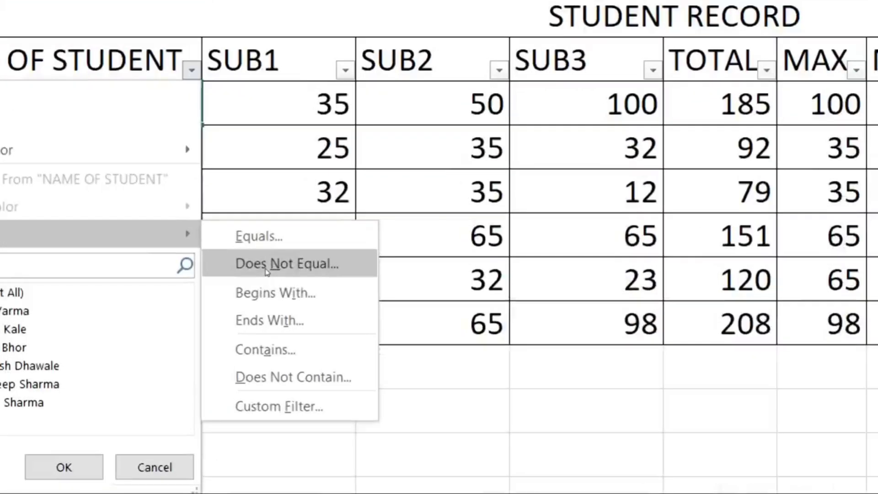
{"action": "left_click", "coordinate": [267, 270]}
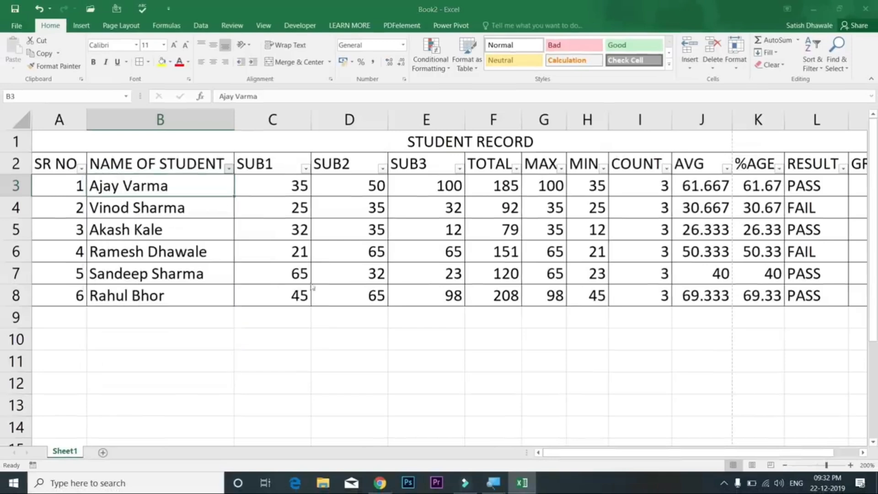
{"action": "type", "text": "a"}
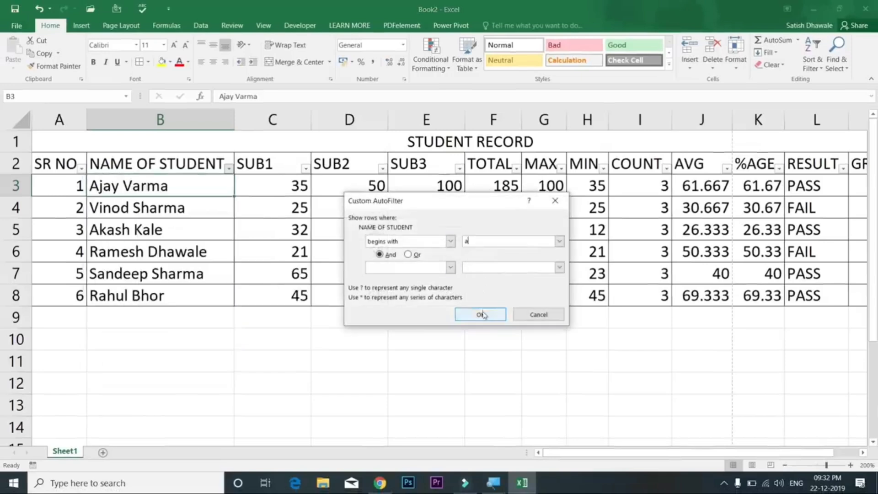
{"action": "left_click", "coordinate": [480, 314]}
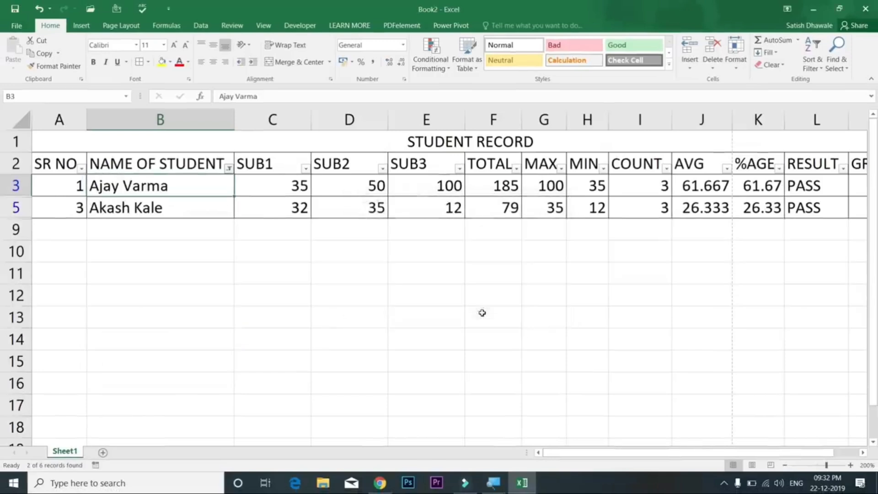
- Clear the Begins With filter and filter the NAME OF STUDENT column for names that end with a
{"action": "left_click", "coordinate": [229, 170]}
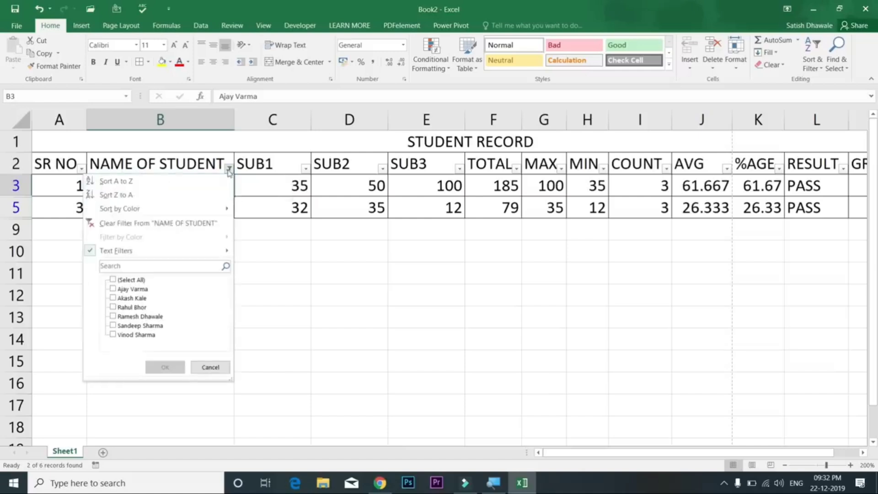
{"action": "left_click", "coordinate": [199, 223]}
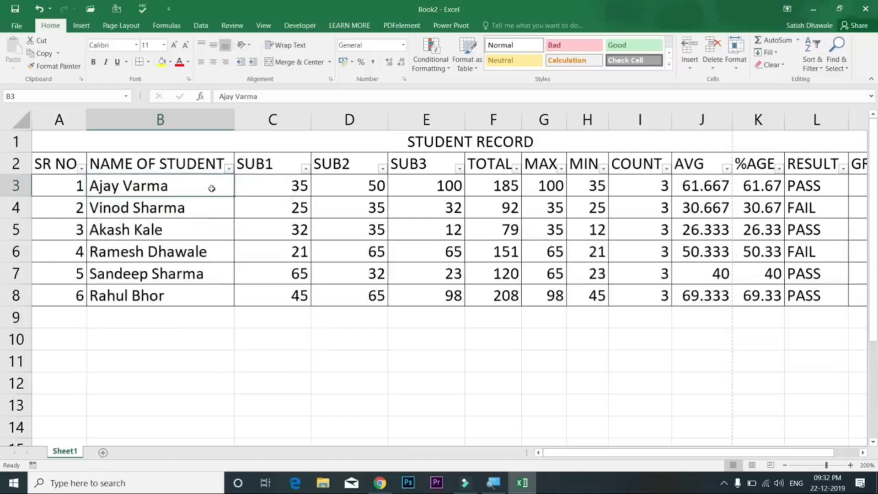
{"action": "left_click", "coordinate": [229, 168]}
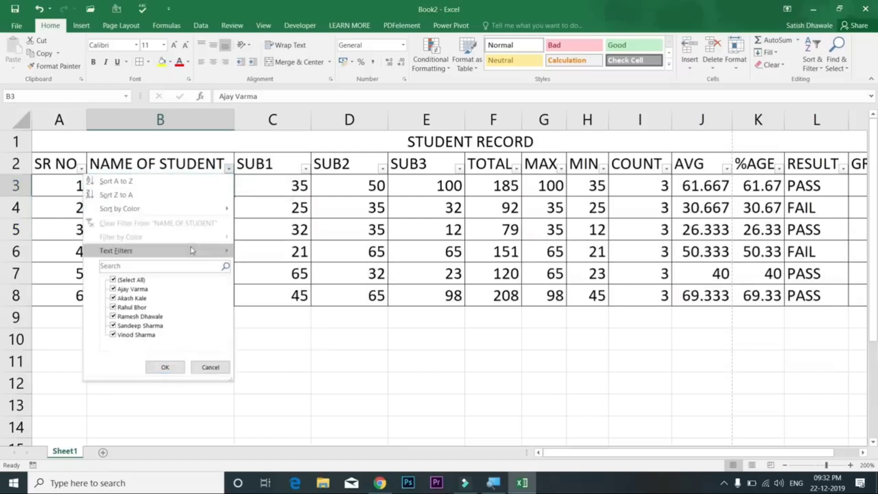
{"action": "mouse_move", "coordinate": [196, 251]}
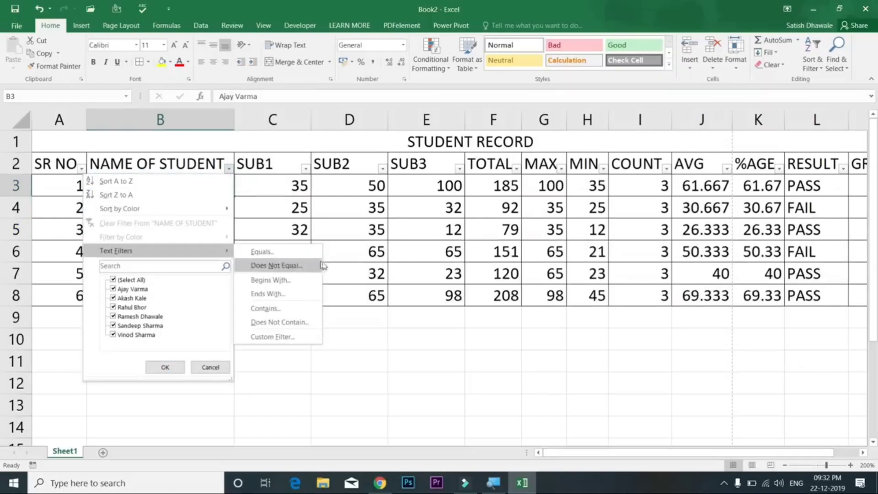
{"action": "left_click", "coordinate": [303, 295]}
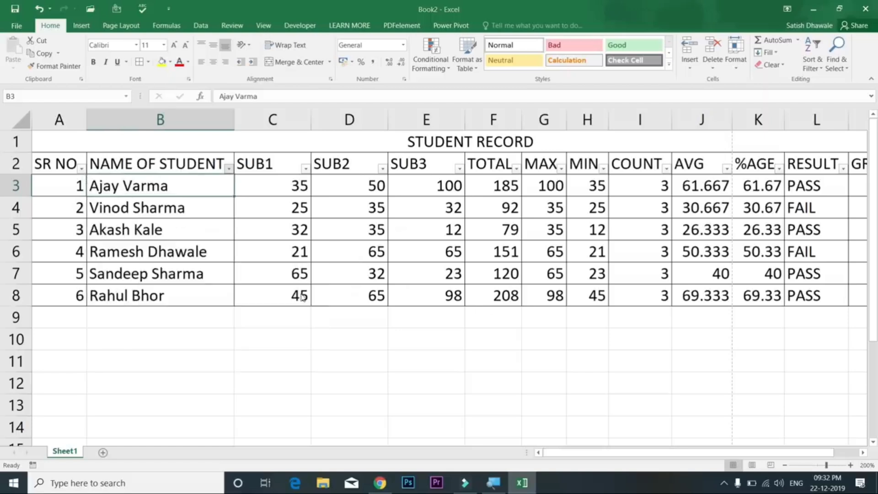
{"action": "type", "text": "a"}
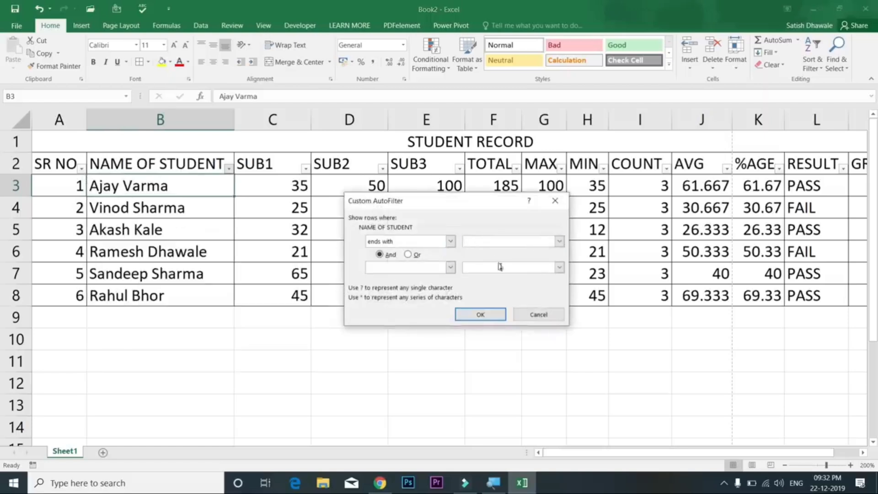
{"action": "left_click", "coordinate": [493, 320]}
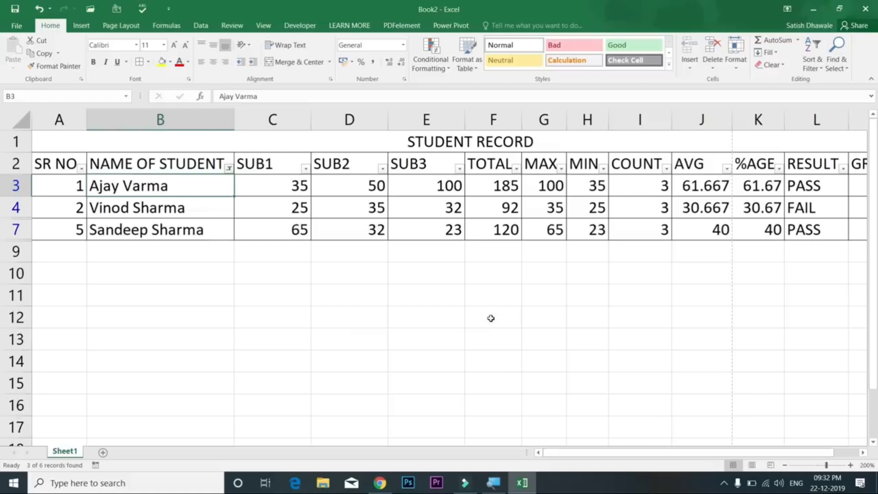
- Replace the Ends With filter on NAME OF STUDENT with a Contains filter for the surname shared by the second and fifth students
{"action": "left_click", "coordinate": [229, 170]}
{"action": "left_click", "coordinate": [177, 223]}
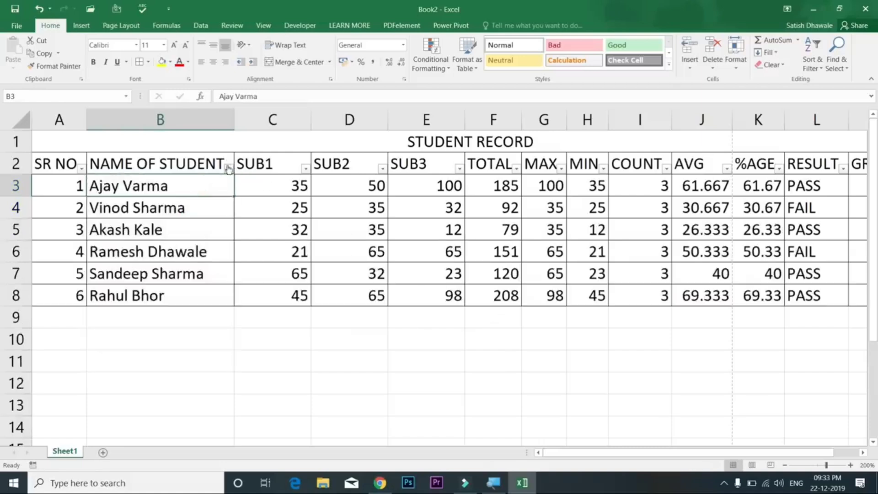
{"action": "left_click", "coordinate": [228, 170]}
{"action": "mouse_move", "coordinate": [186, 247]}
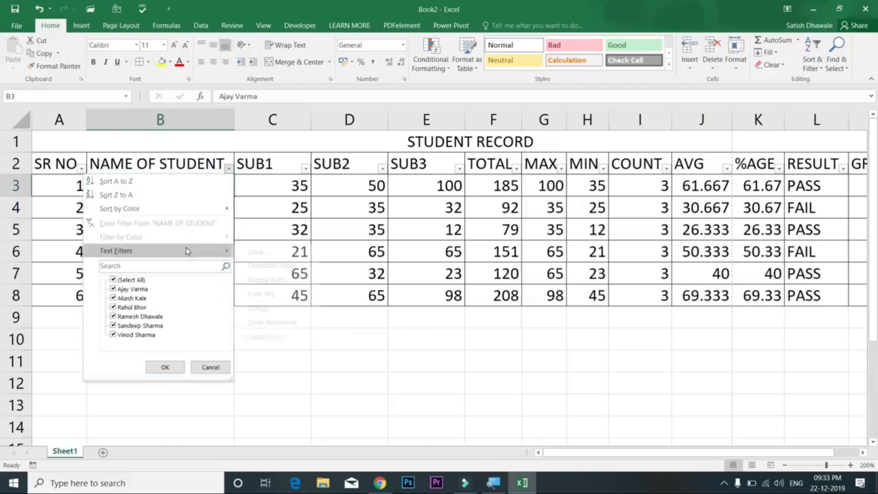
{"action": "left_click", "coordinate": [273, 309]}
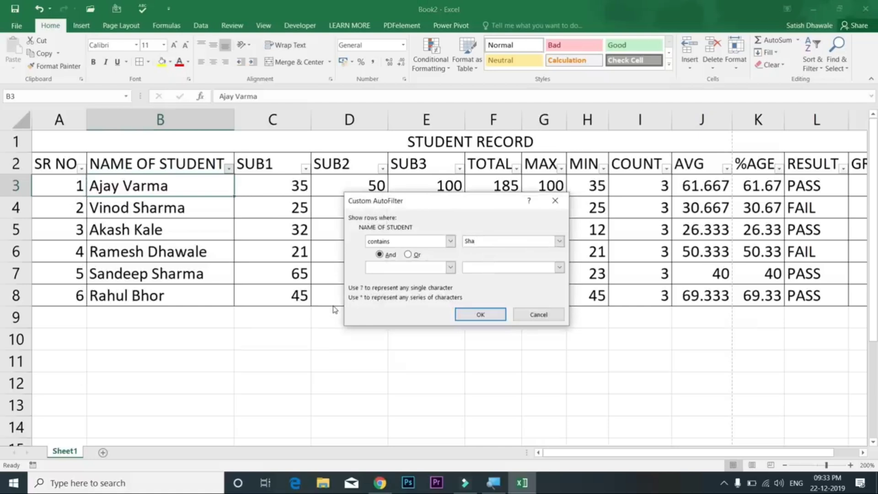
{"action": "type", "text": "Sharma"}
{"action": "key", "text": "Return"}
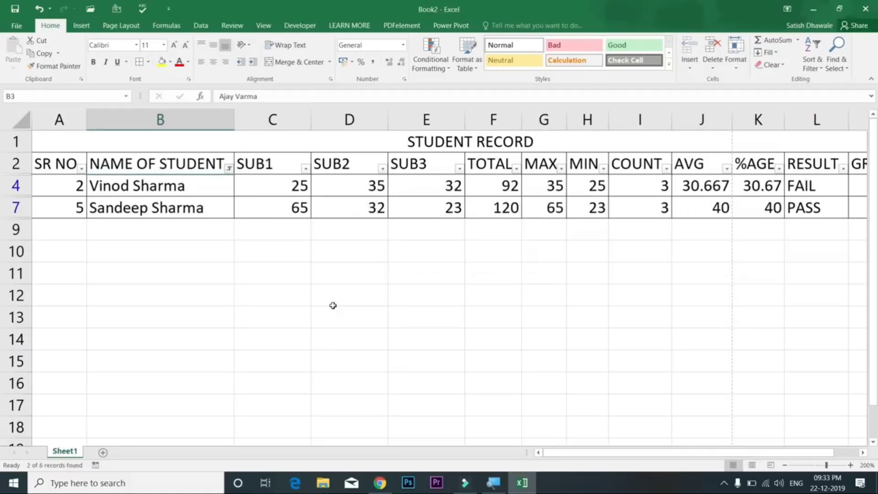
- Clear the Contains filter and apply a Does Not Contain text filter on NAME OF STUDENT to exclude the surname shared by two students
{"action": "left_click", "coordinate": [222, 167]}
{"action": "left_click", "coordinate": [228, 168]}
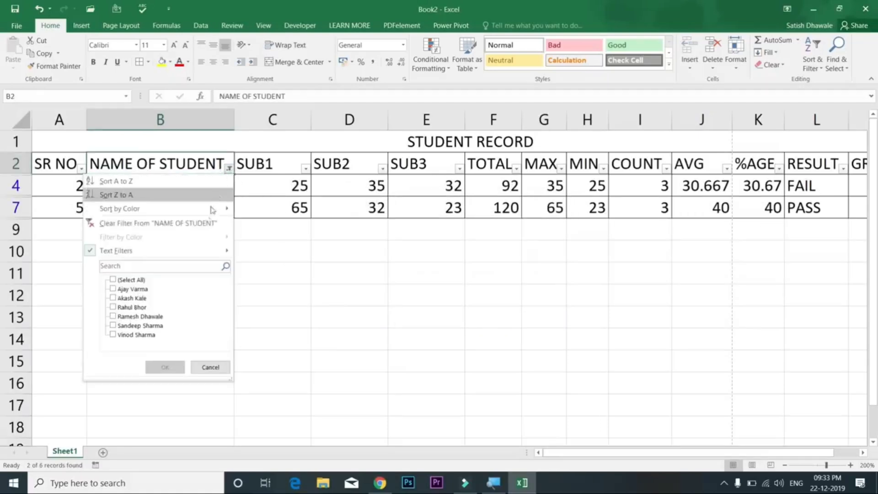
{"action": "left_click", "coordinate": [208, 222]}
{"action": "left_click", "coordinate": [228, 169]}
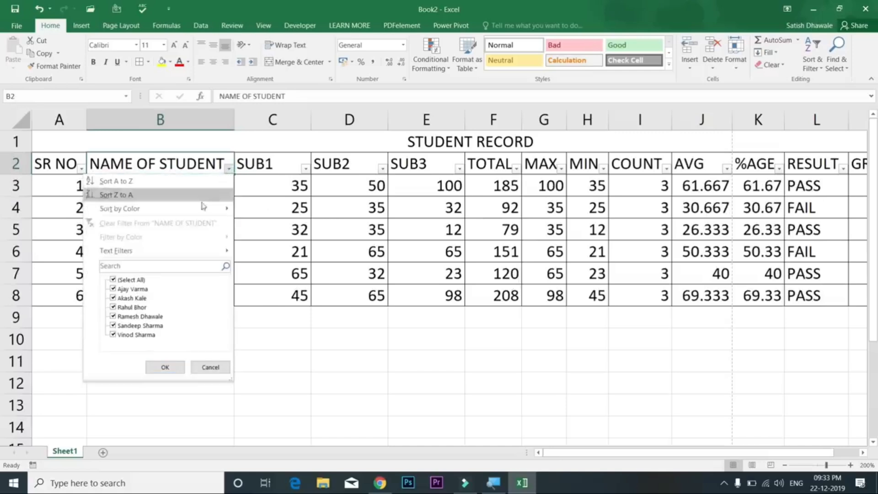
{"action": "mouse_move", "coordinate": [190, 250]}
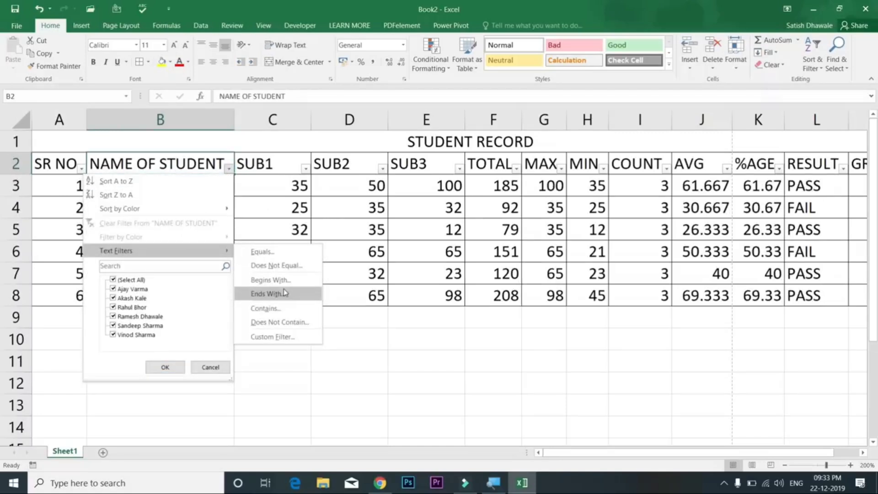
{"action": "left_click", "coordinate": [286, 323]}
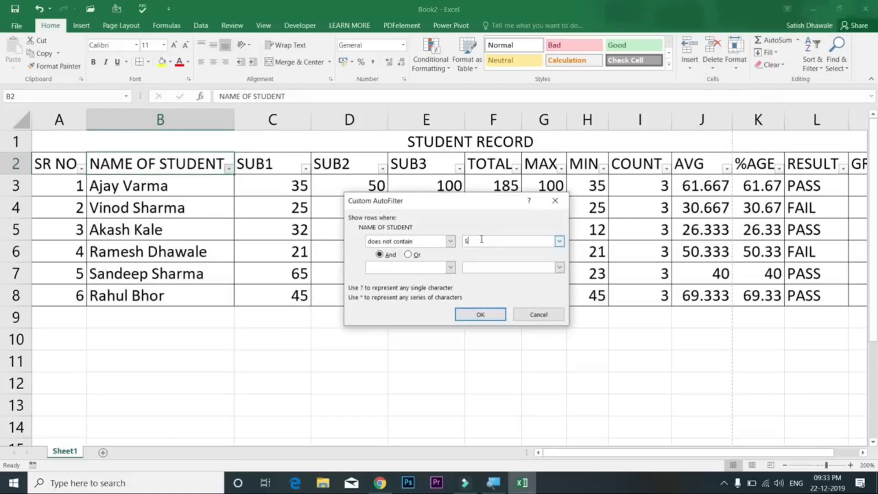
{"action": "key", "text": "Return"}
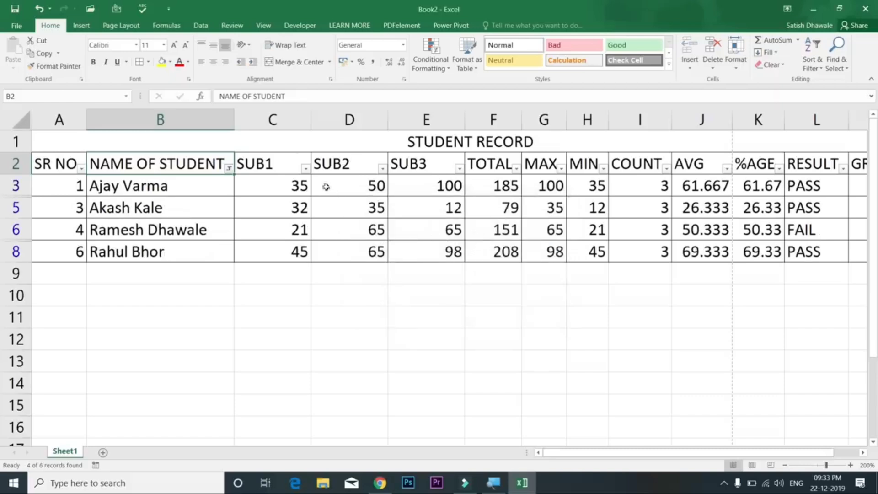
- Clear the Does Not Contain filter from the NAME OF STUDENT column to show every student again
{"action": "left_click", "coordinate": [232, 172]}
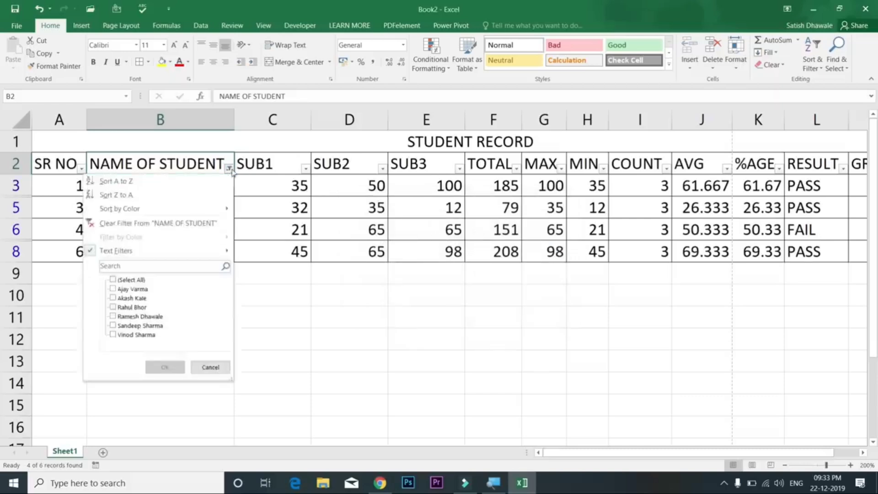
{"action": "left_click", "coordinate": [201, 224]}
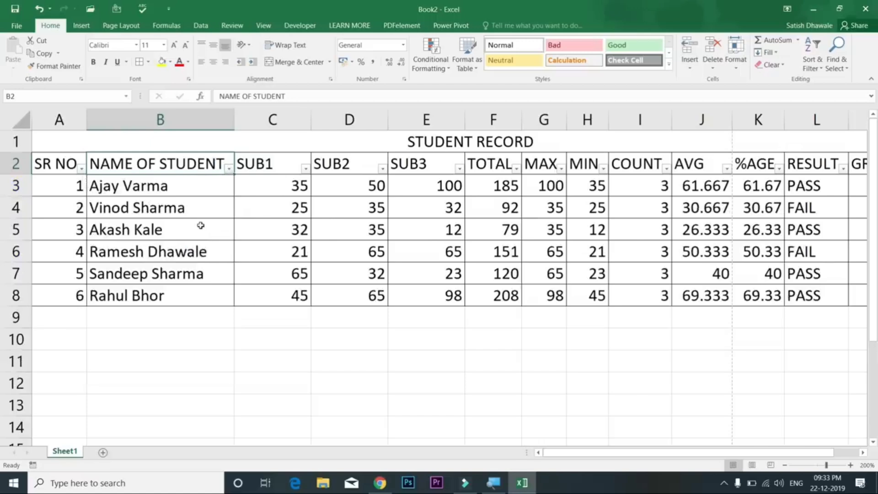
{"action": "left_click", "coordinate": [230, 170]}
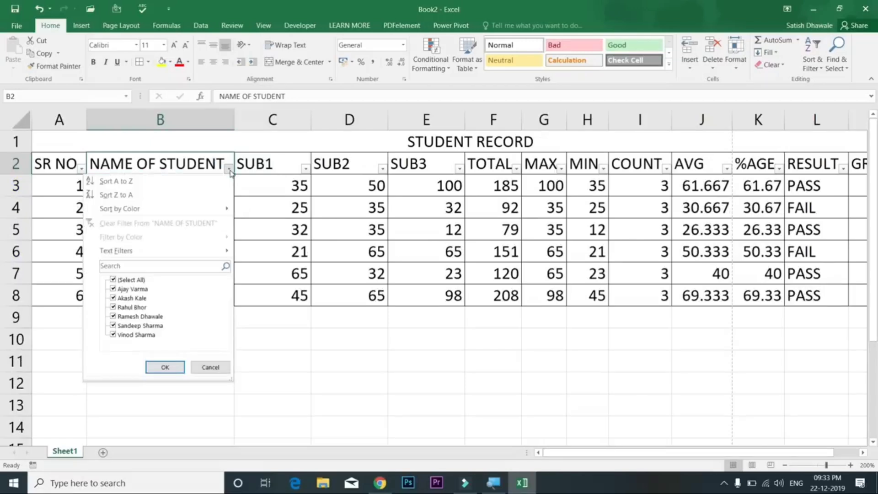
{"action": "left_click", "coordinate": [270, 172]}
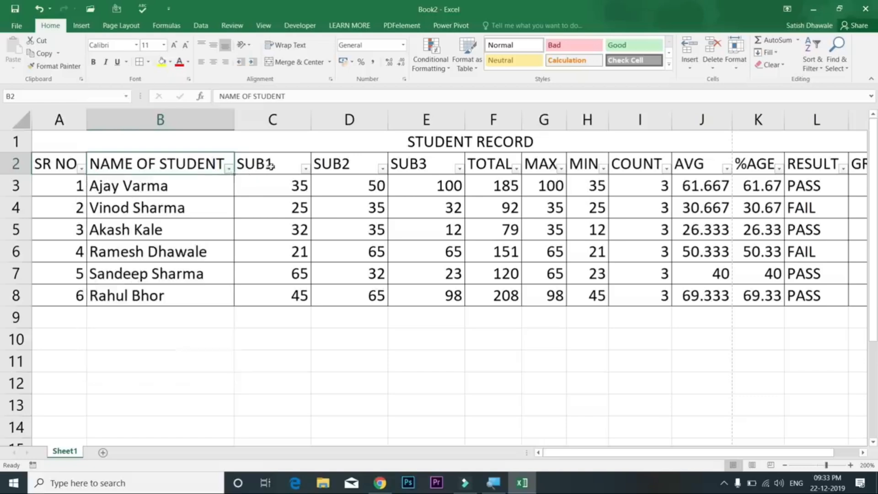
- Apply a Less Than number filter to the TOTAL column, moving the filter dialog clear of the totals, and undo the filter
{"action": "left_click", "coordinate": [496, 172]}
{"action": "left_click", "coordinate": [516, 169]}
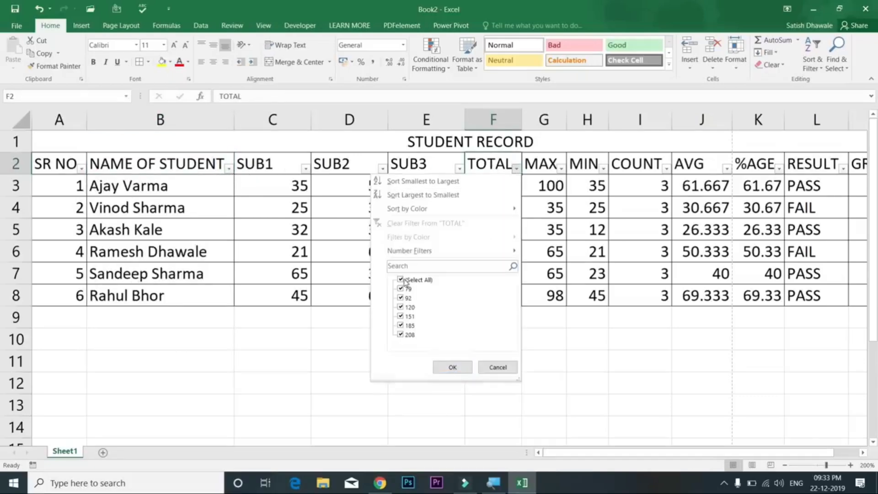
{"action": "mouse_move", "coordinate": [457, 250]}
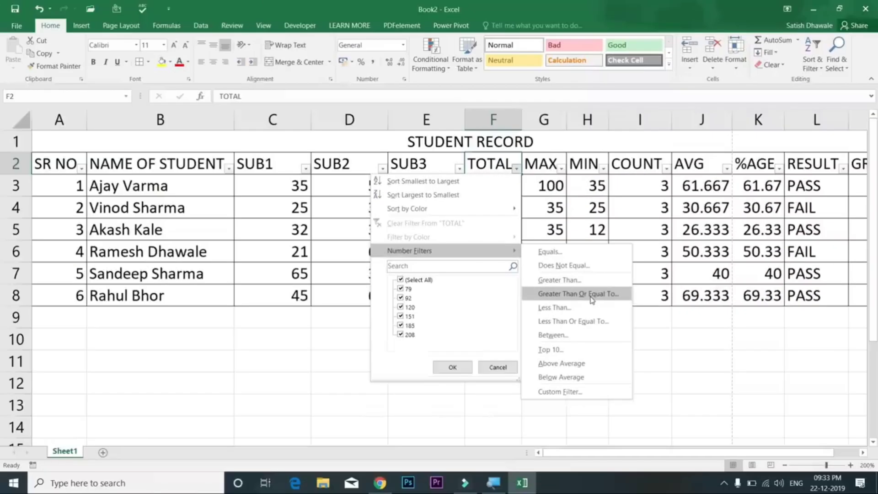
{"action": "left_click", "coordinate": [590, 307]}
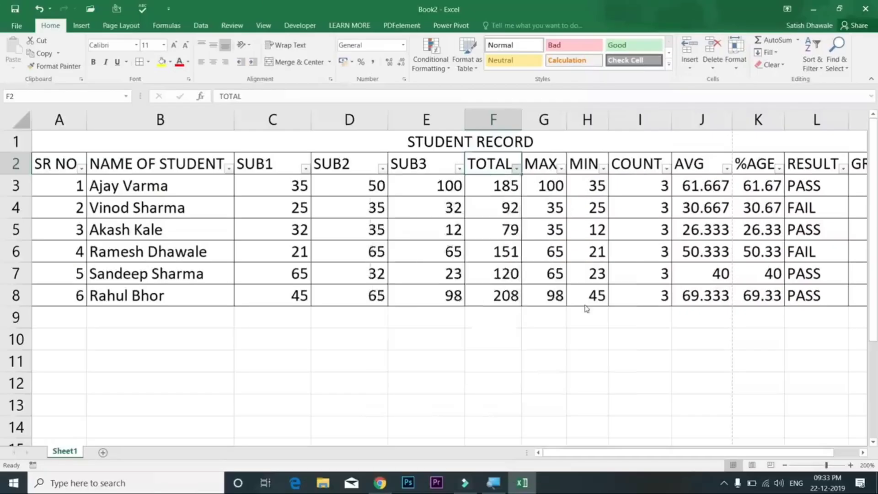
{"action": "left_click_drag", "start_coordinate": [489, 209], "coordinate": [697, 205]}
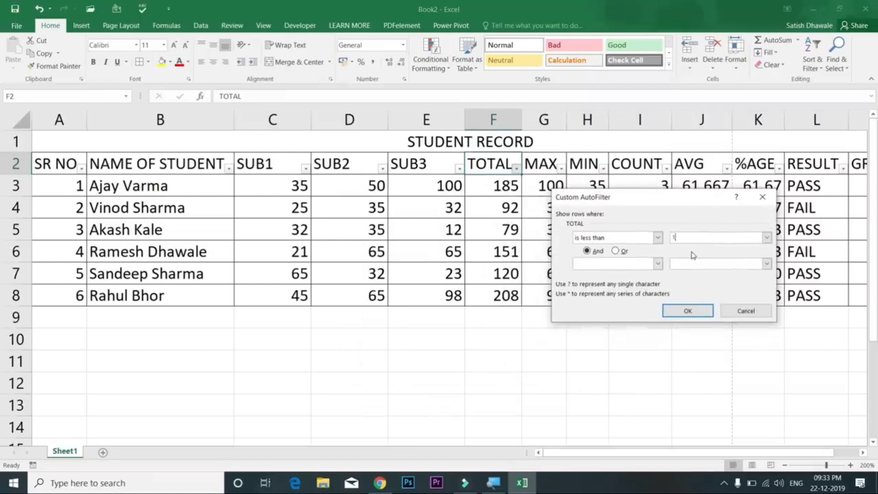
{"action": "left_click", "coordinate": [688, 310]}
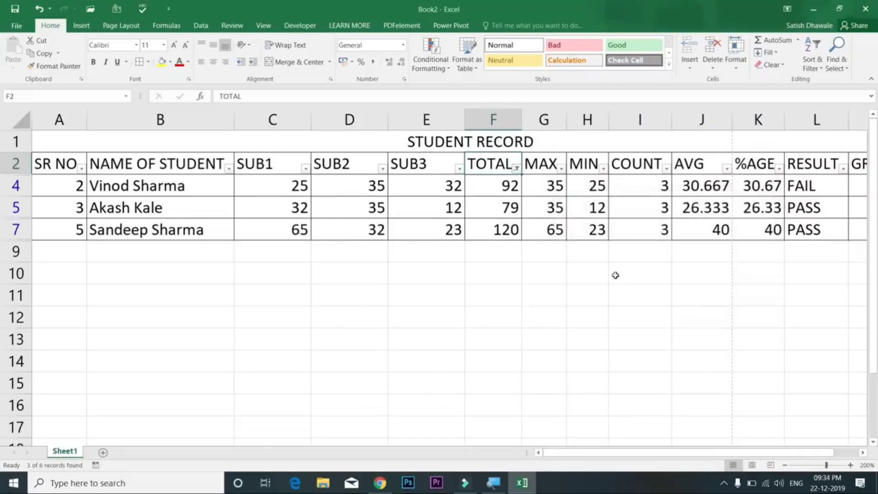
{"action": "key", "text": "ctrl+z"}
{"action": "left_click", "coordinate": [517, 169]}
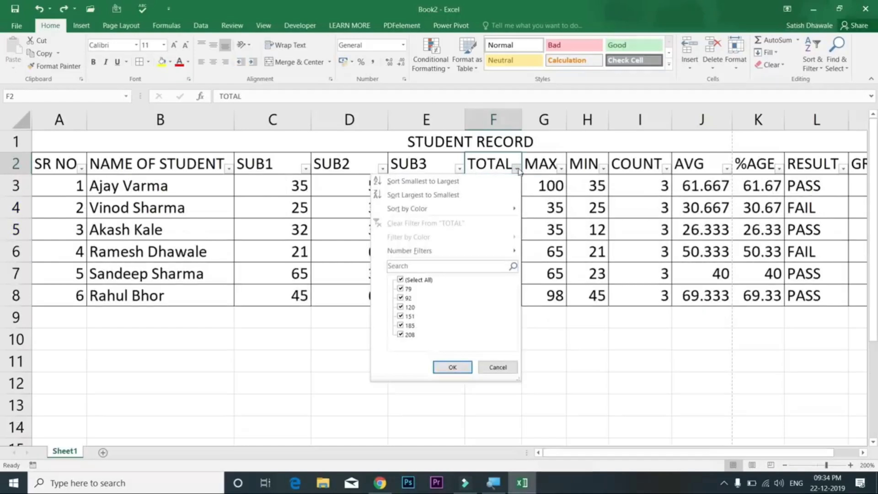
{"action": "mouse_move", "coordinate": [471, 255]}
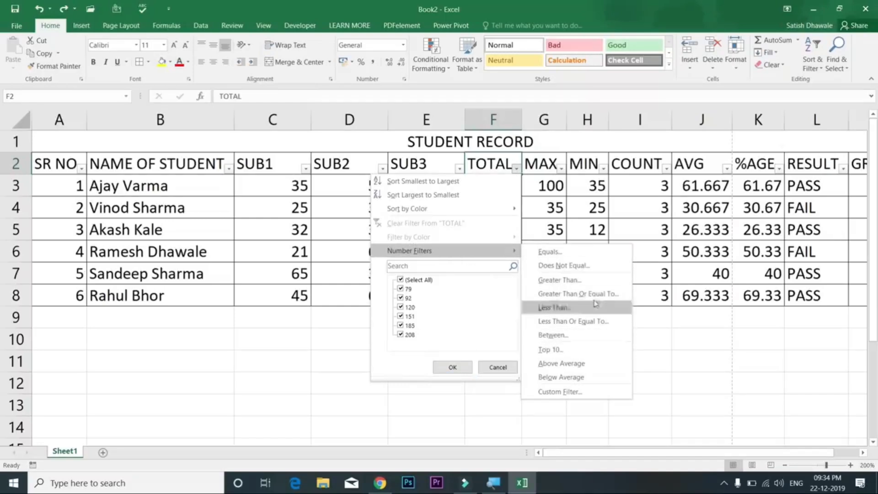
{"action": "left_click", "coordinate": [588, 209]}
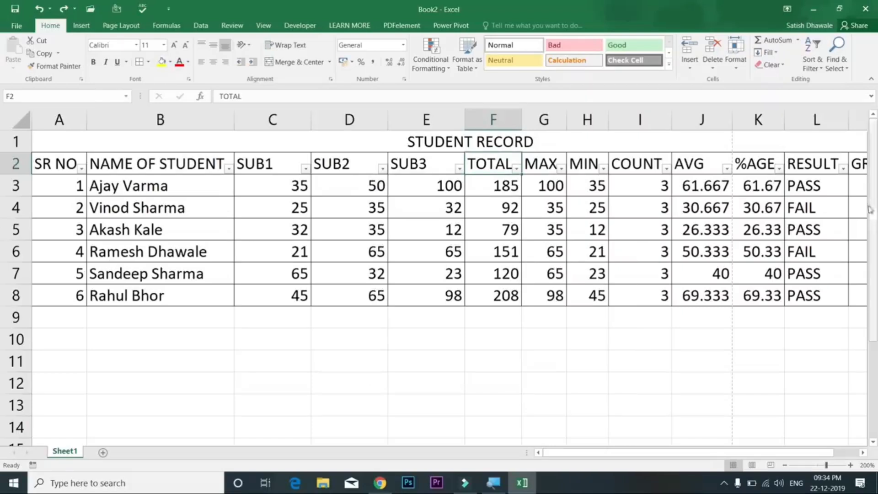
- Filter the RESULT column to show only PASS records by excluding FAIL, and undo the filter
{"action": "left_click", "coordinate": [846, 173]}
{"action": "left_click", "coordinate": [843, 168]}
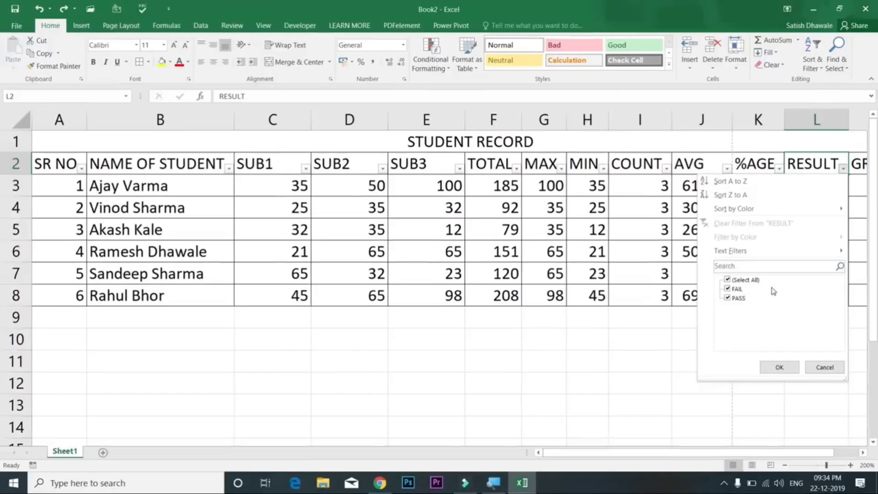
{"action": "left_click", "coordinate": [730, 288]}
{"action": "left_click", "coordinate": [782, 363]}
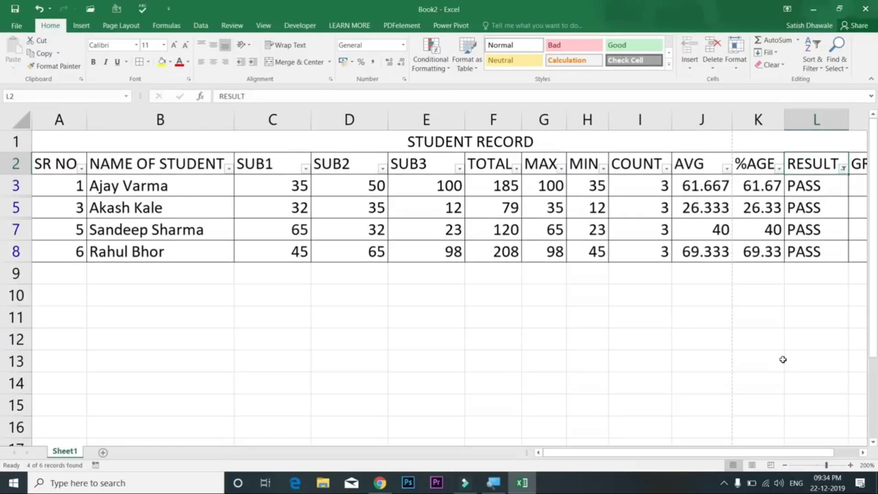
{"action": "key", "text": "ctrl+z"}
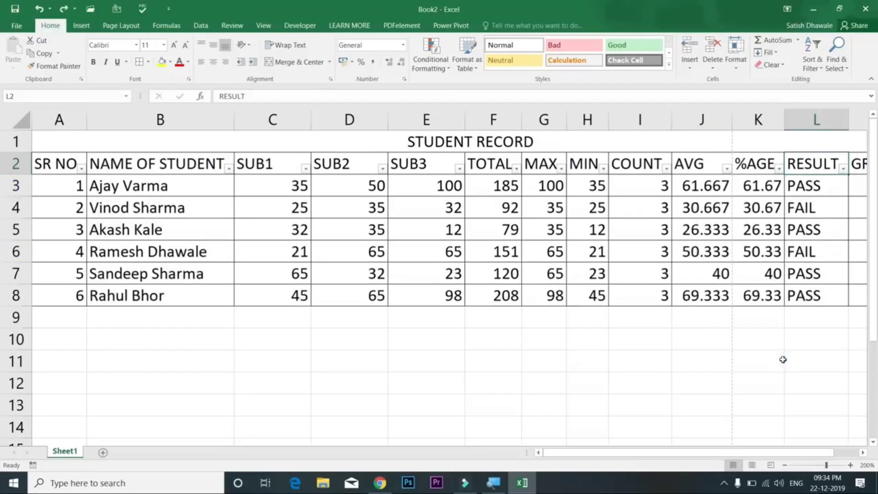
- Turn off filtering on the student record table's header row
{"action": "left_click", "coordinate": [75, 163]}
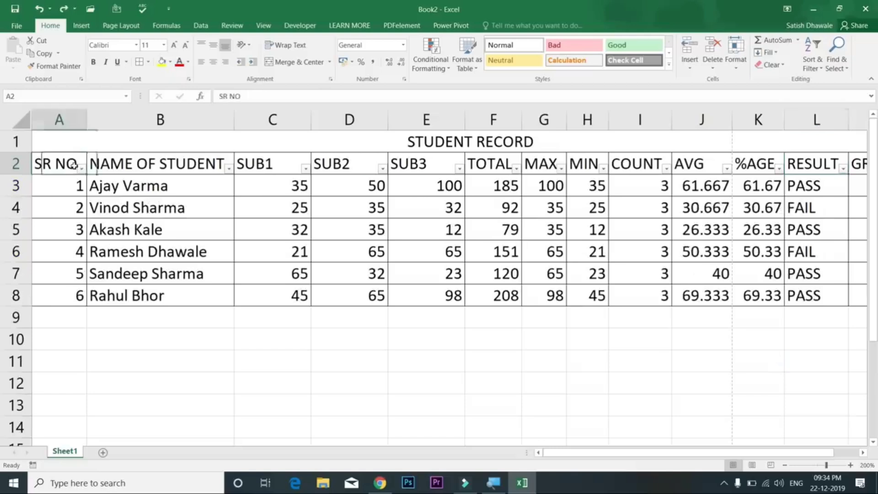
{"action": "key", "text": "alt+a"}
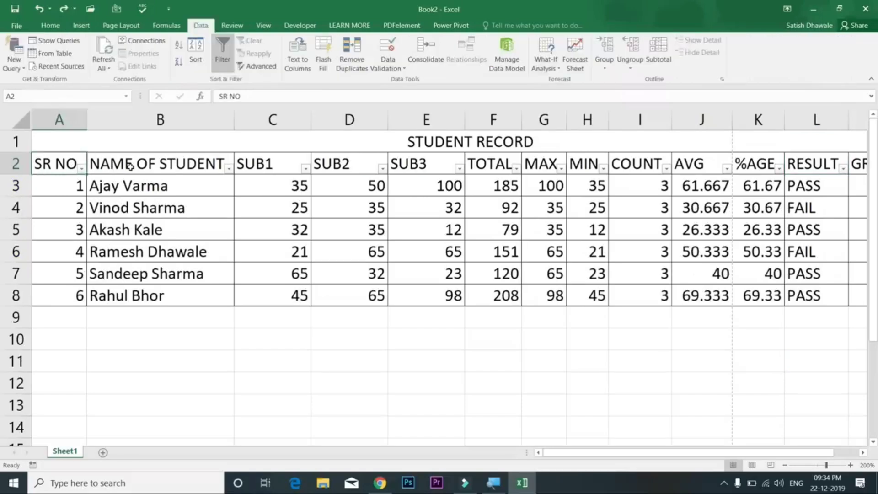
{"action": "key", "text": "t"}
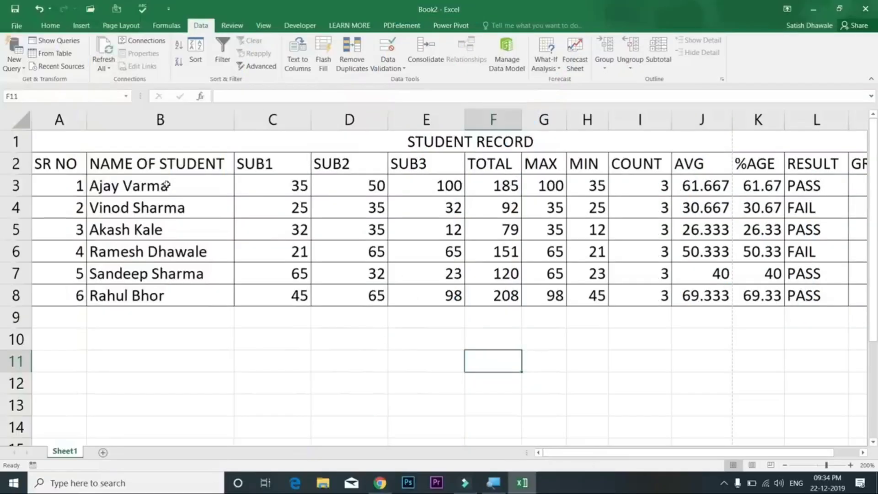
- Sort the NAME OF STUDENT entries from A to Z, expanding the selection so each student's whole record moves along
{"action": "left_click_drag", "start_coordinate": [166, 185], "coordinate": [172, 287]}
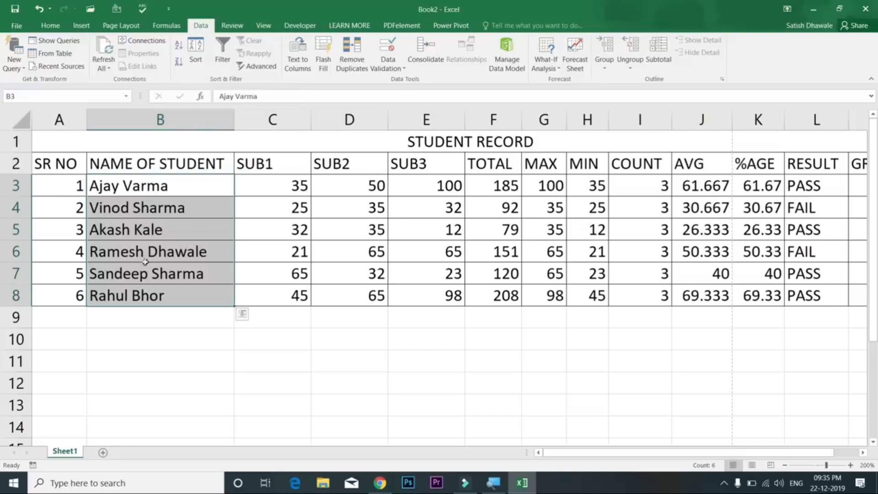
{"action": "left_click", "coordinate": [179, 48]}
{"action": "left_click_drag", "start_coordinate": [653, 215], "coordinate": [451, 230]}
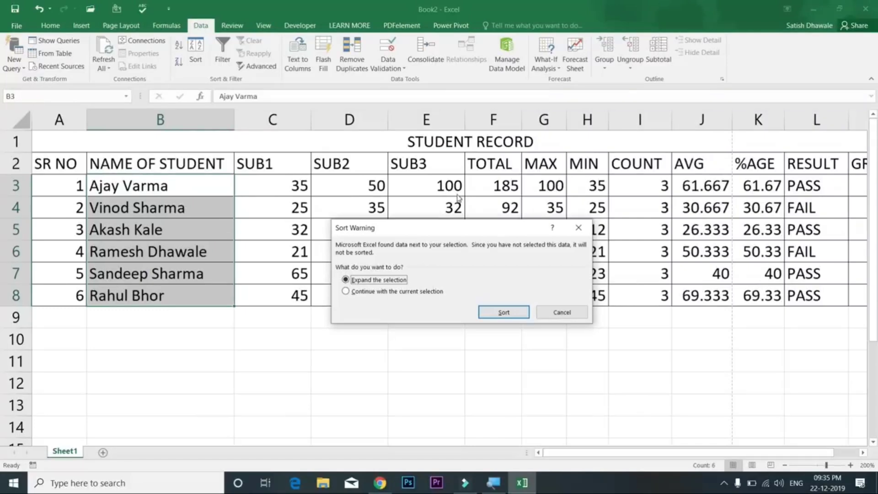
{"action": "left_click", "coordinate": [411, 292]}
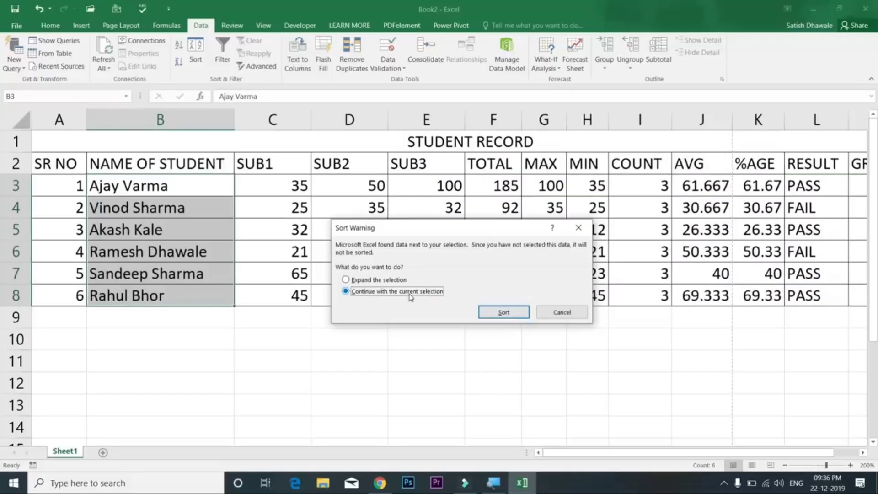
{"action": "left_click", "coordinate": [378, 281]}
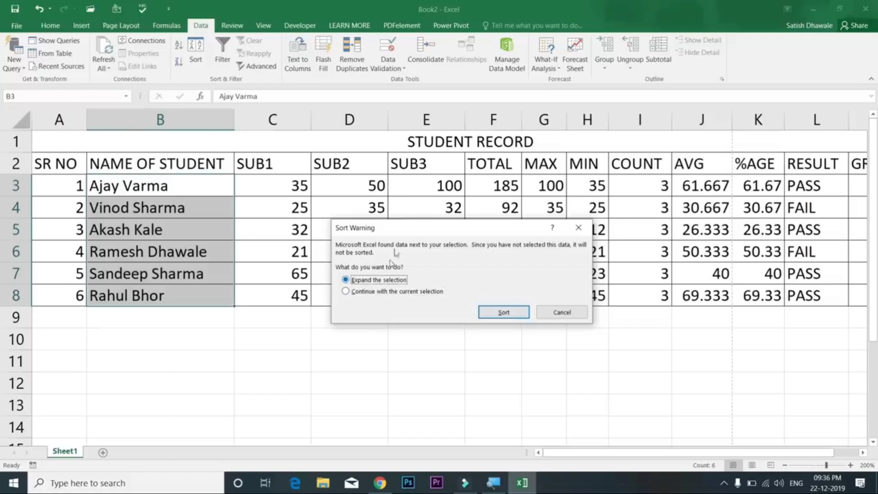
{"action": "left_click_drag", "start_coordinate": [396, 228], "coordinate": [374, 308]}
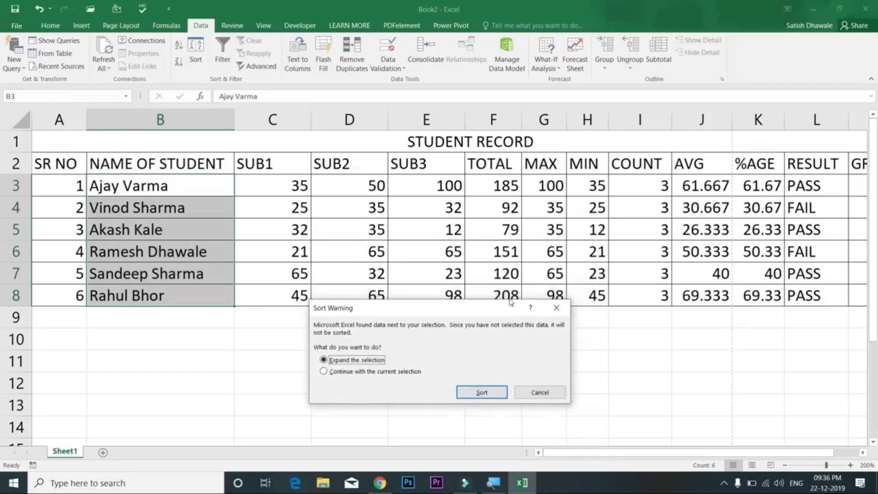
{"action": "left_click_drag", "start_coordinate": [495, 308], "coordinate": [496, 314]}
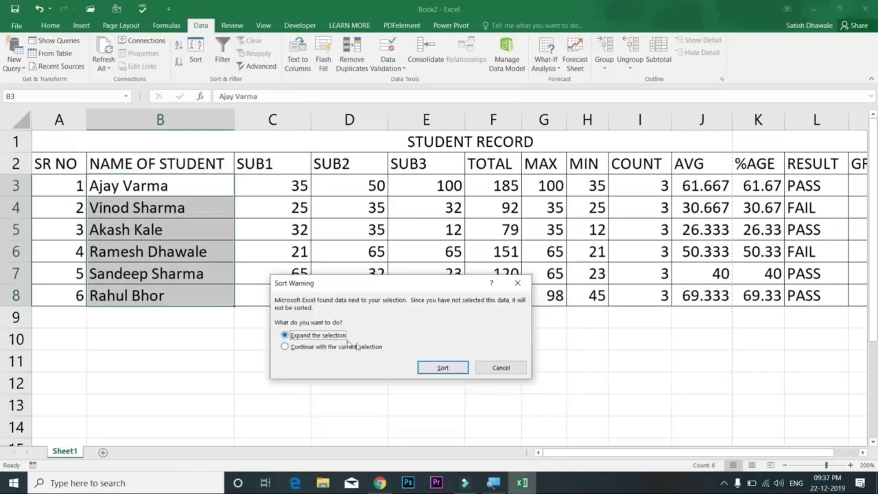
{"action": "left_click", "coordinate": [441, 368]}
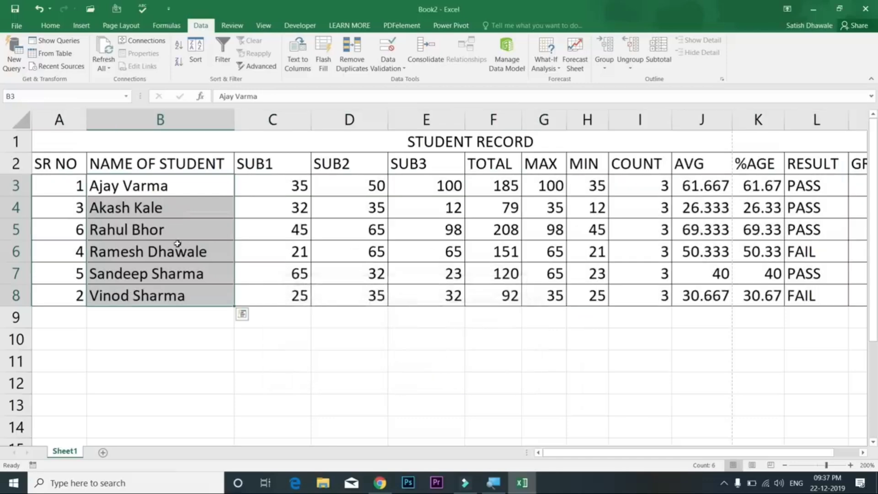
- Highlight the names through totals in rows 5, 4 and 8 to check them, and undo the ascending name sort
{"action": "left_click_drag", "start_coordinate": [183, 228], "coordinate": [520, 223]}
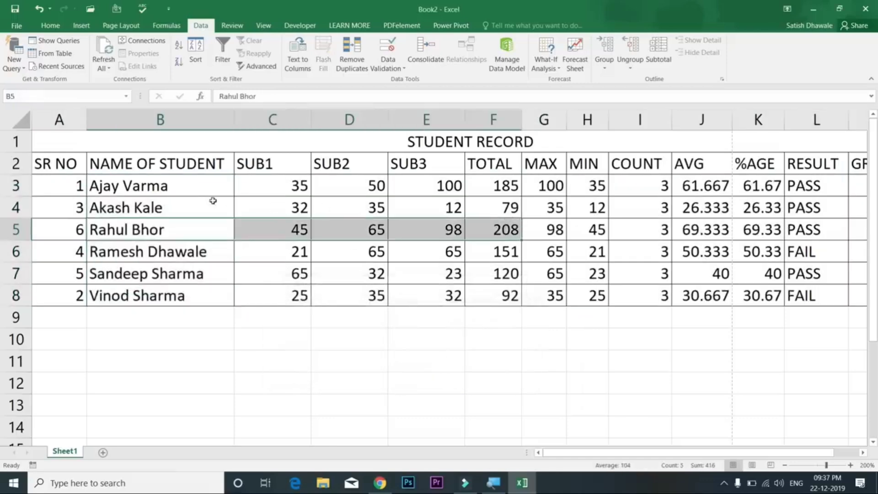
{"action": "left_click_drag", "start_coordinate": [208, 202], "coordinate": [514, 208]}
{"action": "left_click_drag", "start_coordinate": [212, 293], "coordinate": [511, 287]}
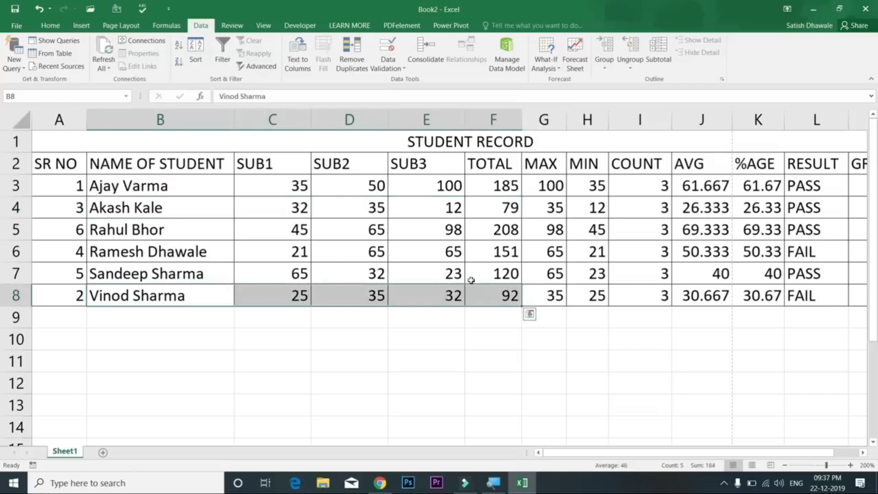
{"action": "key", "text": "ctrl+z"}
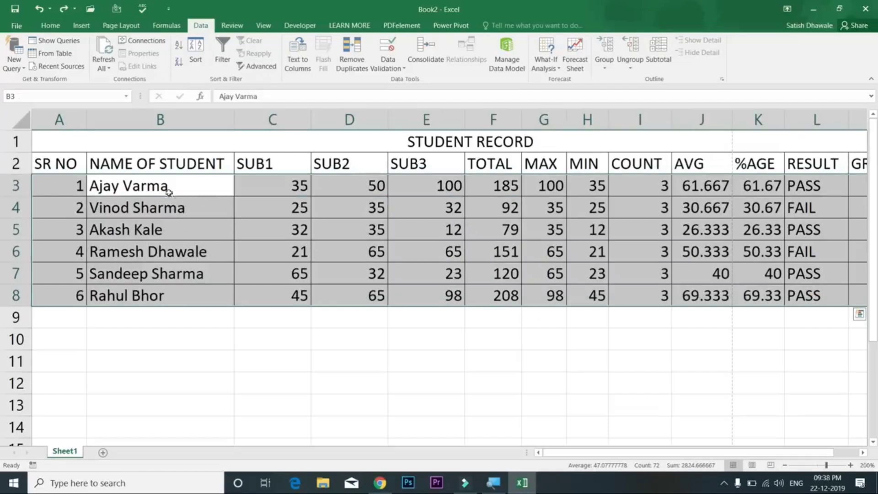
- Sort the records by NAME OF STUDENT from Z to A with the selection expanded, and highlight the reordered names
{"action": "left_click_drag", "start_coordinate": [171, 192], "coordinate": [175, 298]}
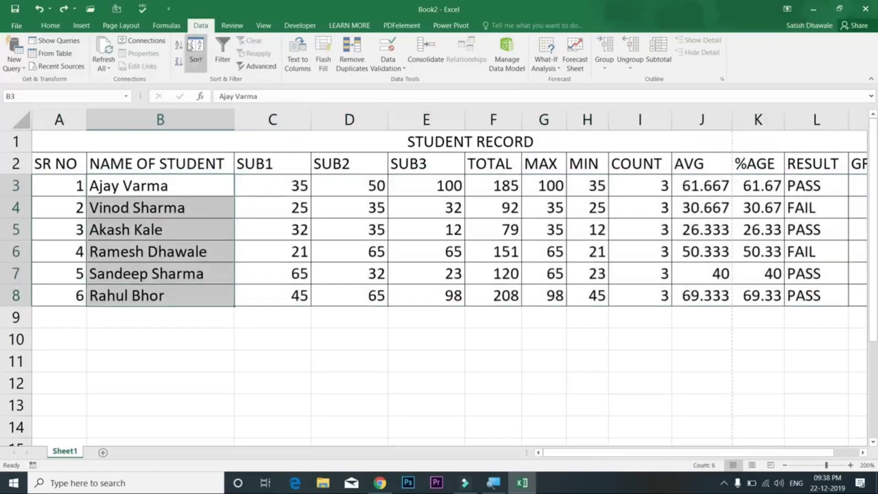
{"action": "left_click", "coordinate": [179, 63]}
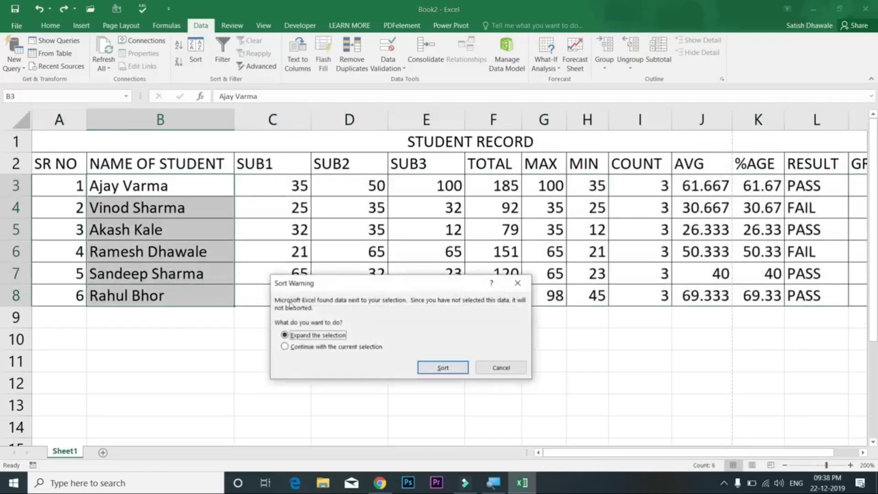
{"action": "left_click", "coordinate": [442, 367]}
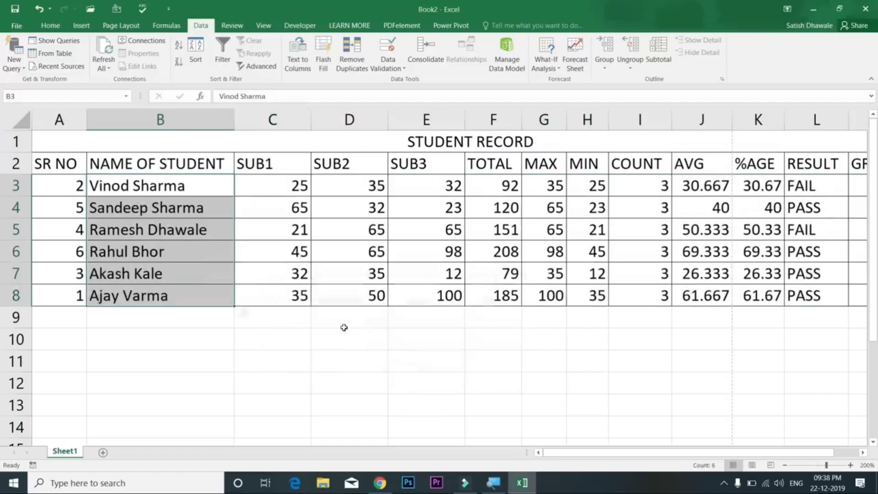
{"action": "left_click_drag", "start_coordinate": [140, 192], "coordinate": [143, 292]}
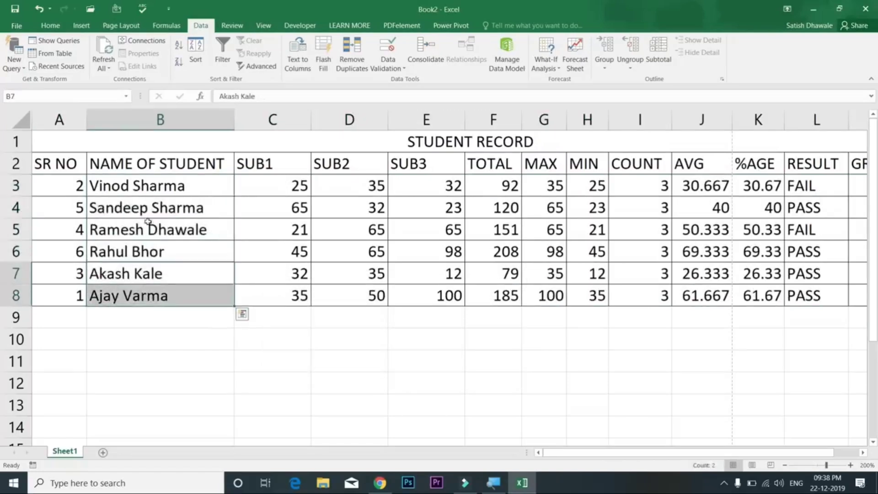
- Sort the records by NAME OF STUDENT from A to Z with the selection expanded, and highlight the first record and the names
{"action": "left_click", "coordinate": [152, 187]}
{"action": "left_click_drag", "start_coordinate": [152, 187], "coordinate": [163, 297]}
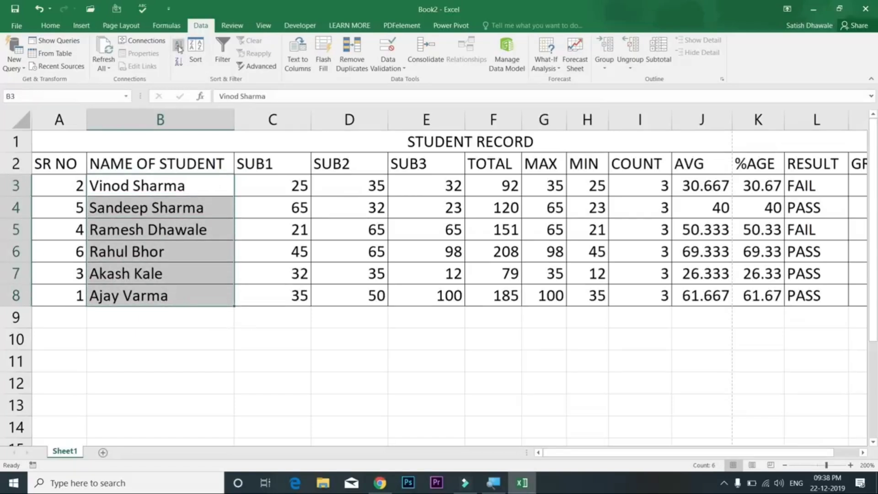
{"action": "left_click", "coordinate": [179, 61]}
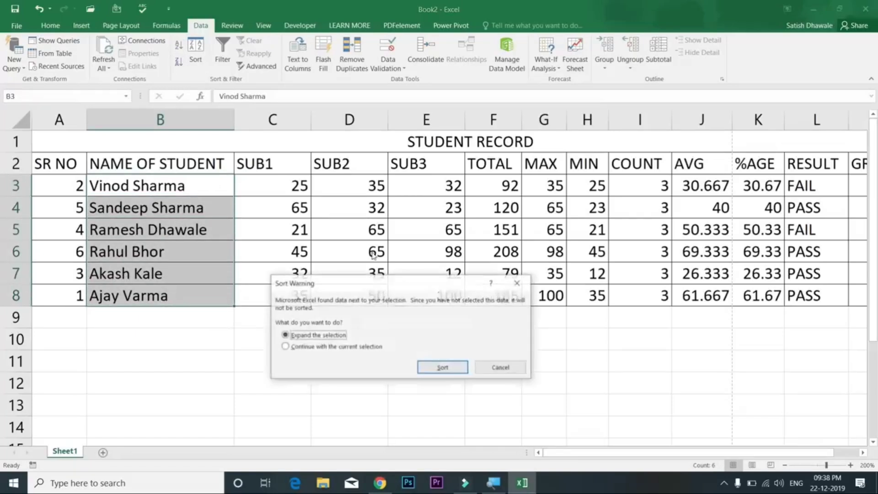
{"action": "left_click", "coordinate": [446, 370]}
{"action": "left_click", "coordinate": [505, 187]}
{"action": "left_click_drag", "start_coordinate": [505, 186], "coordinate": [231, 184]}
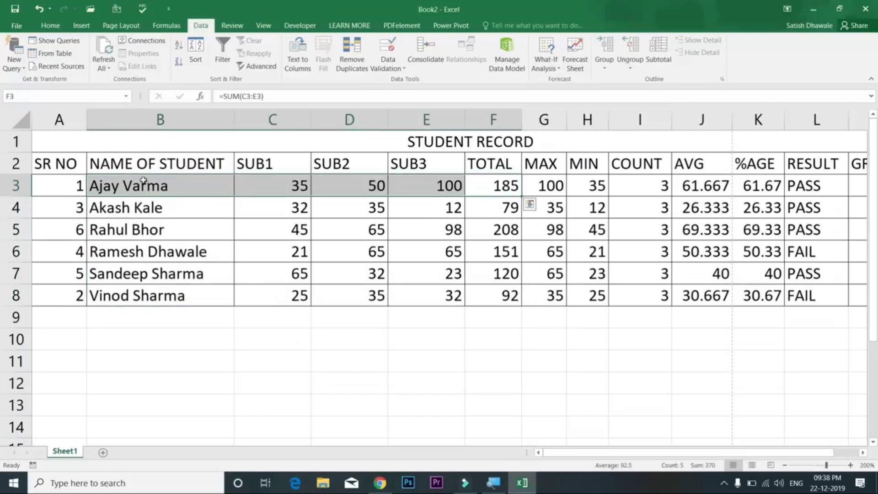
{"action": "left_click_drag", "start_coordinate": [143, 180], "coordinate": [149, 308]}
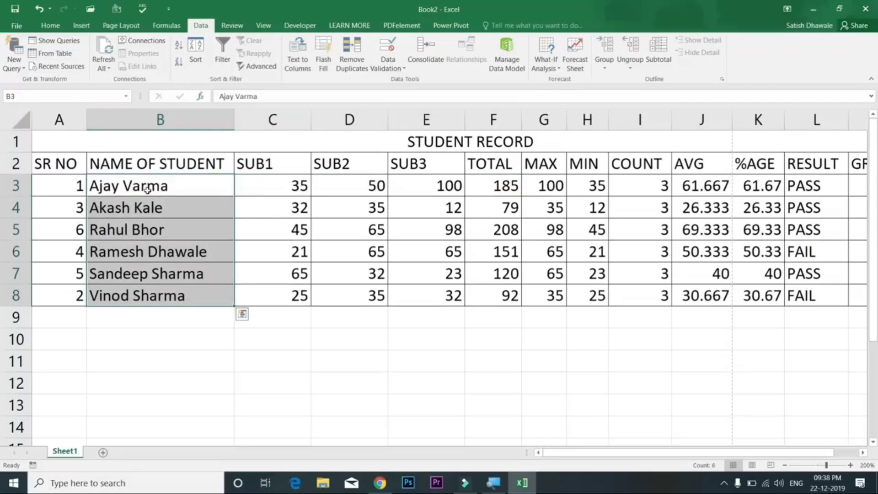
{"action": "left_click_drag", "start_coordinate": [156, 183], "coordinate": [149, 288]}
- Sort only the SR NO values in ascending order, continuing with the current selection, and cancel the move over the student names
{"action": "left_click_drag", "start_coordinate": [57, 184], "coordinate": [67, 289]}
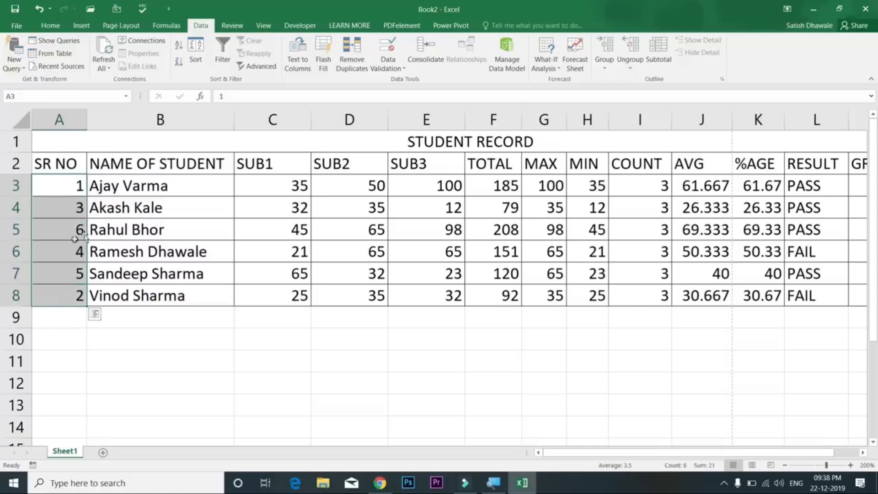
{"action": "left_click", "coordinate": [180, 47]}
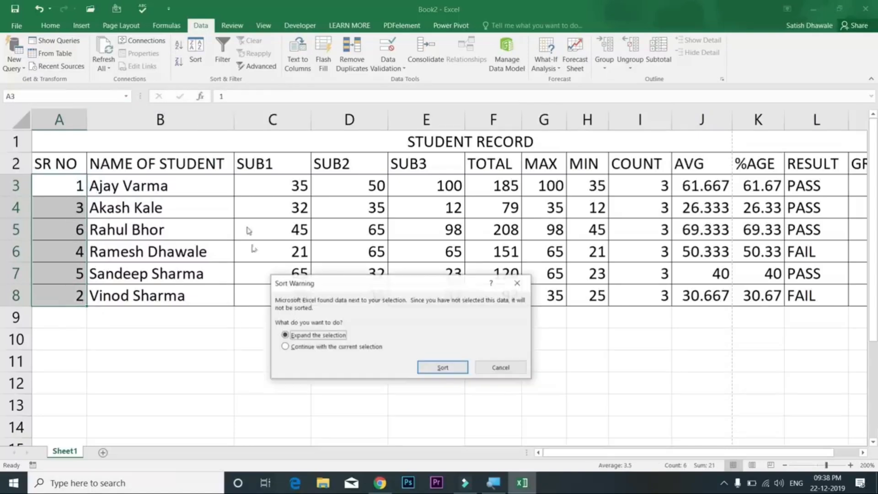
{"action": "left_click", "coordinate": [331, 346]}
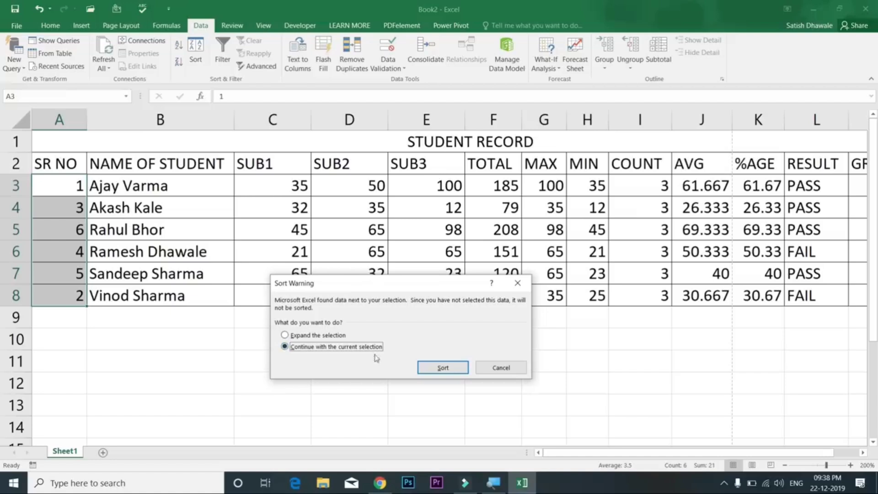
{"action": "left_click", "coordinate": [441, 367]}
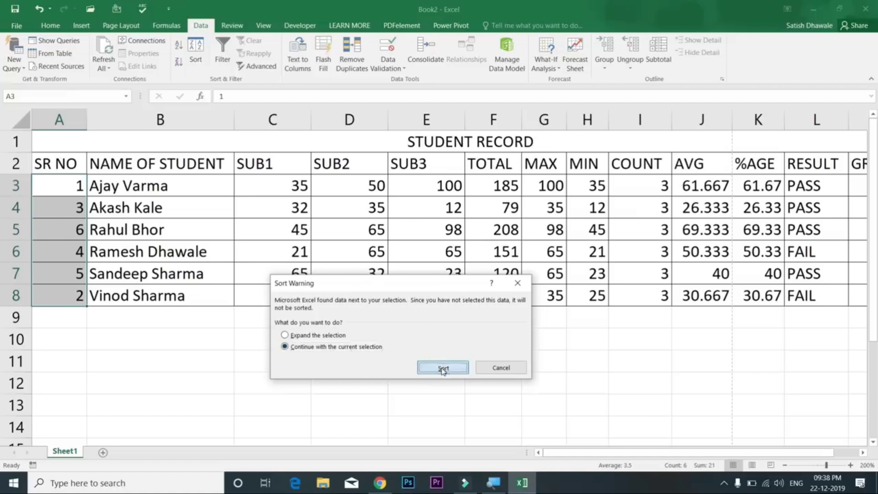
{"action": "left_click_drag", "start_coordinate": [78, 188], "coordinate": [235, 192]}
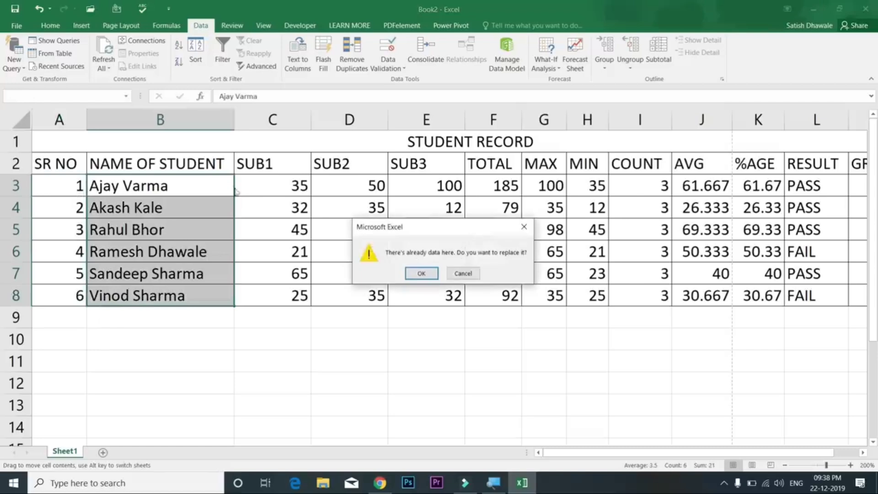
{"action": "left_click", "coordinate": [467, 275]}
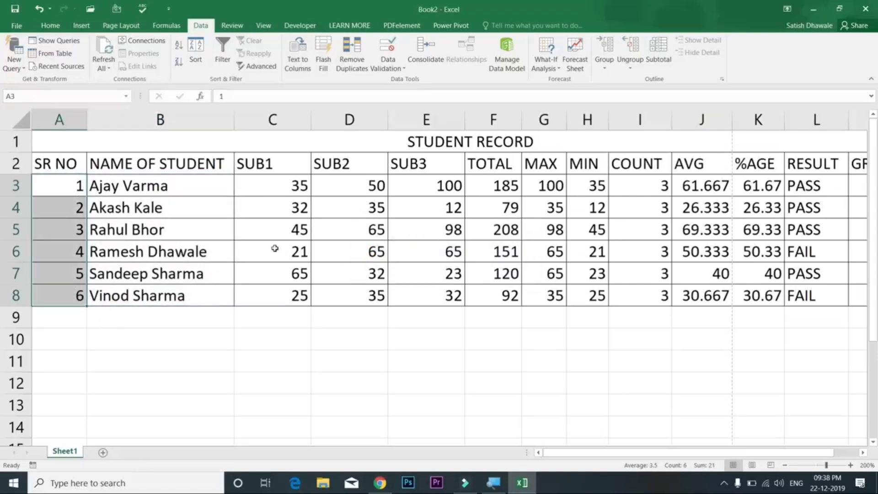
{"action": "key", "text": "Right"}
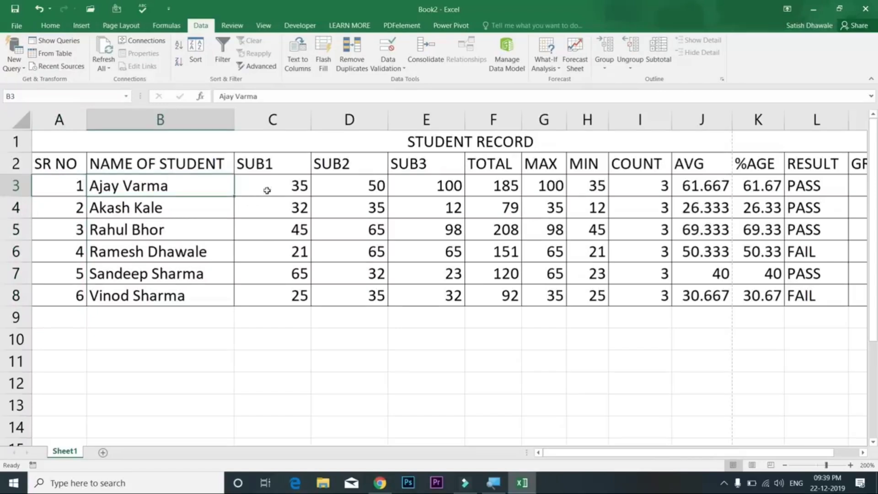
- Sort the student records by TOTAL from largest to smallest, expanding the selection to include the neighbouring columns
{"action": "left_click_drag", "start_coordinate": [500, 189], "coordinate": [503, 295]}
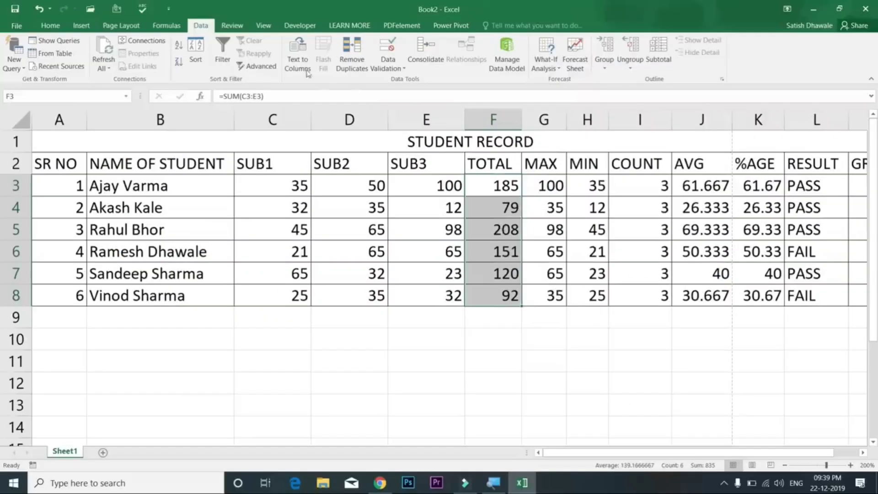
{"action": "left_click_drag", "start_coordinate": [501, 187], "coordinate": [506, 296]}
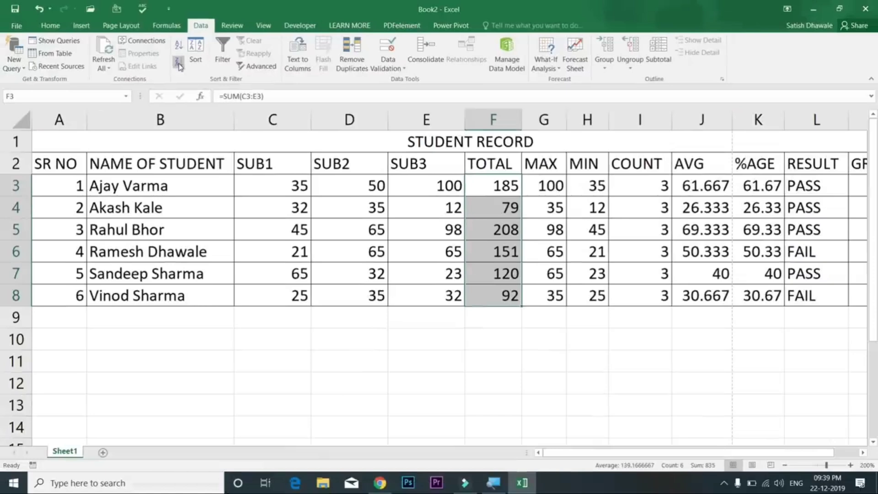
{"action": "left_click", "coordinate": [179, 65]}
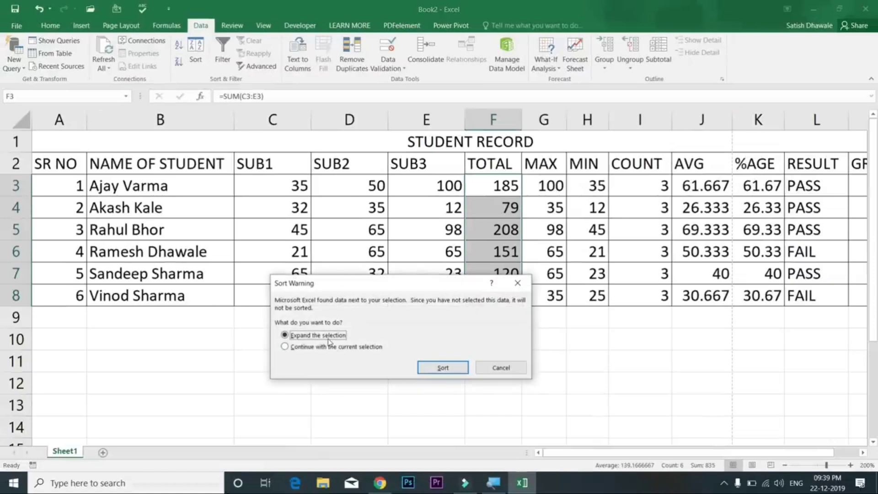
{"action": "left_click", "coordinate": [444, 368]}
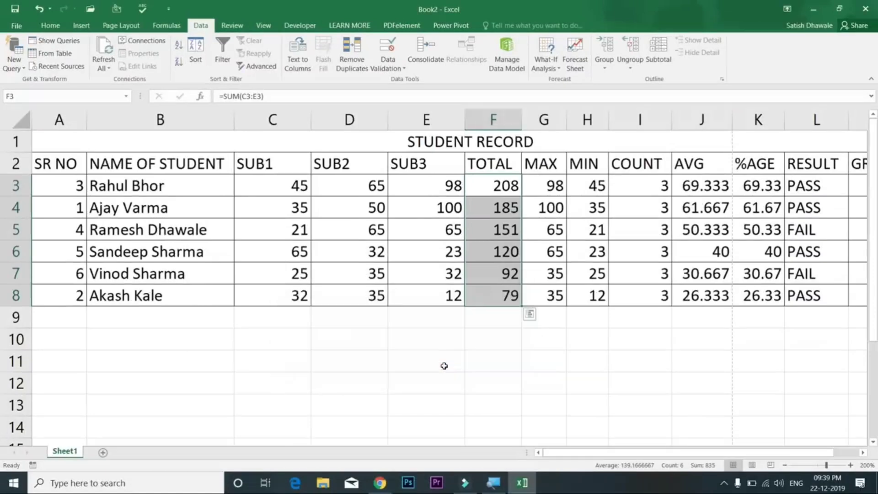
- Review the Sort & Filter options offered for the TOTAL values, the student names and a SUB2 mark, including Custom Sort
{"action": "left_click", "coordinate": [63, 26]}
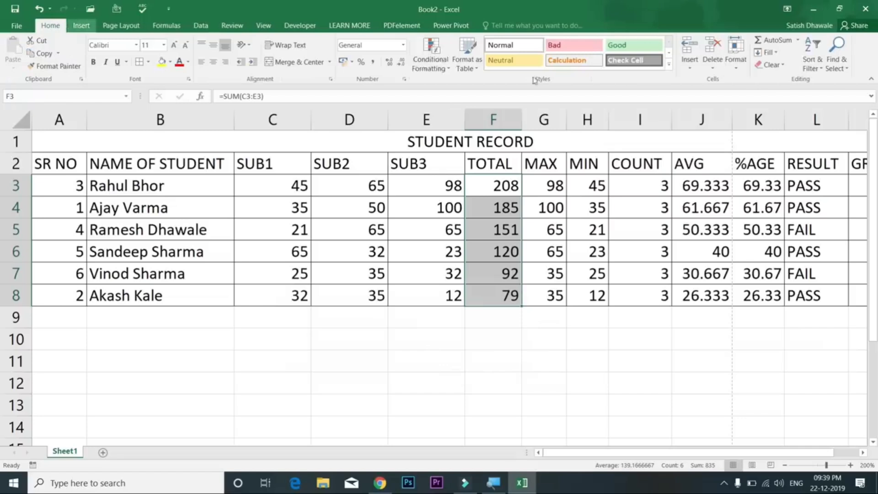
{"action": "left_click", "coordinate": [813, 58]}
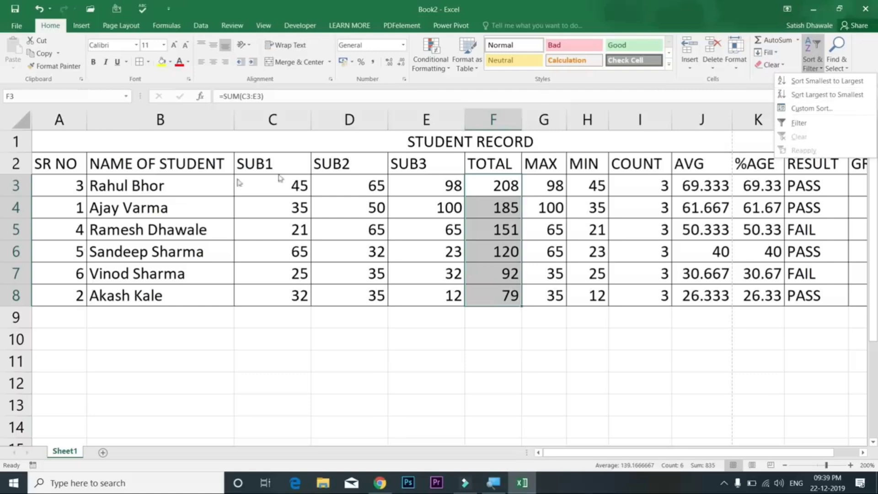
{"action": "left_click", "coordinate": [197, 181]}
{"action": "left_click_drag", "start_coordinate": [197, 180], "coordinate": [199, 288]}
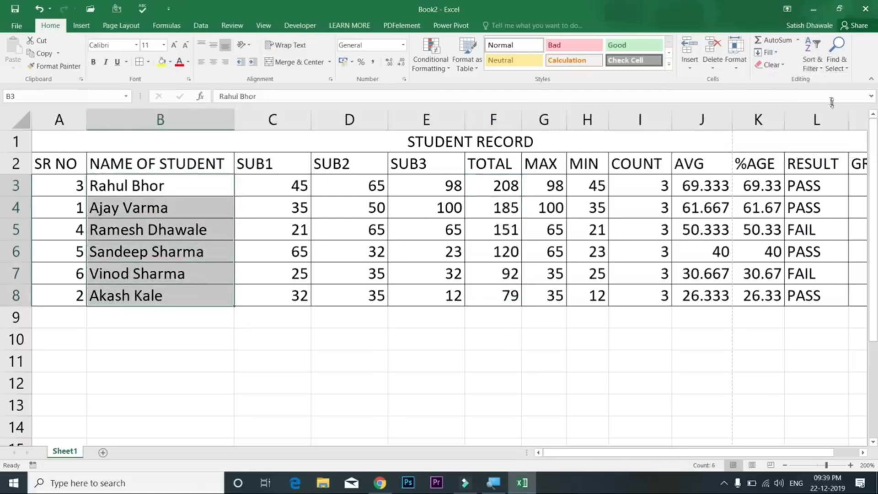
{"action": "left_click", "coordinate": [823, 71]}
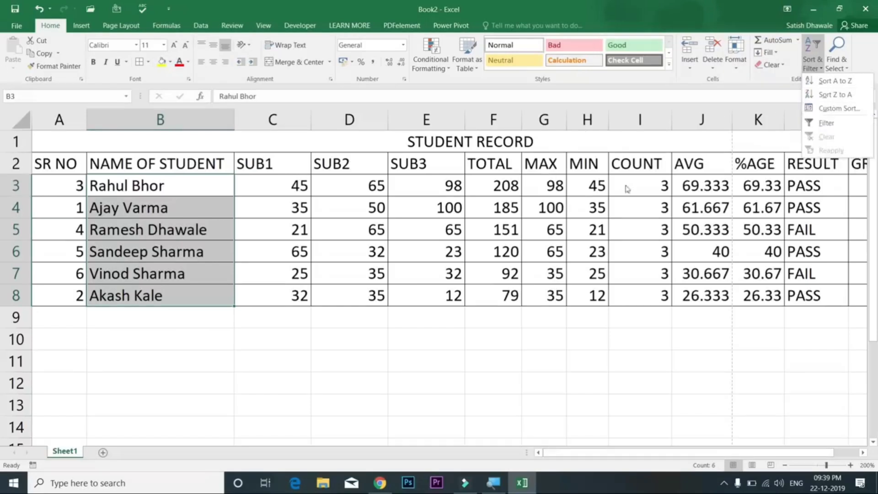
{"action": "left_click", "coordinate": [527, 213]}
{"action": "left_click", "coordinate": [527, 212]}
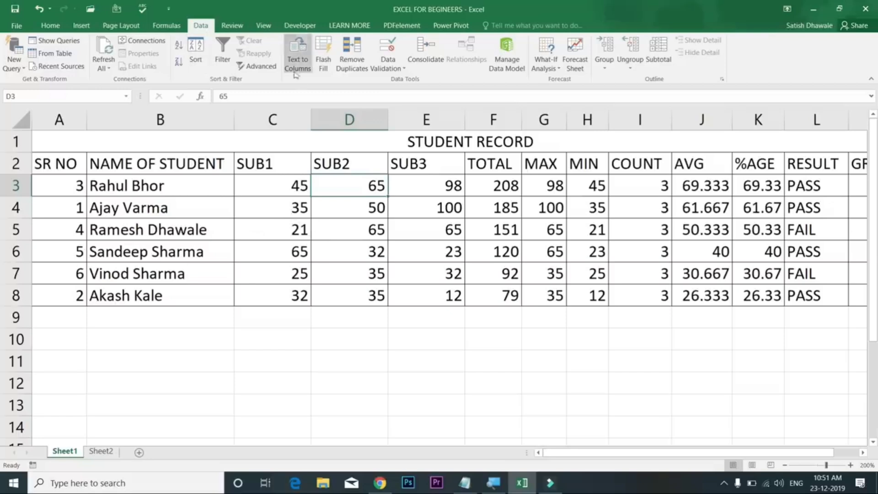
{"action": "left_click", "coordinate": [50, 26]}
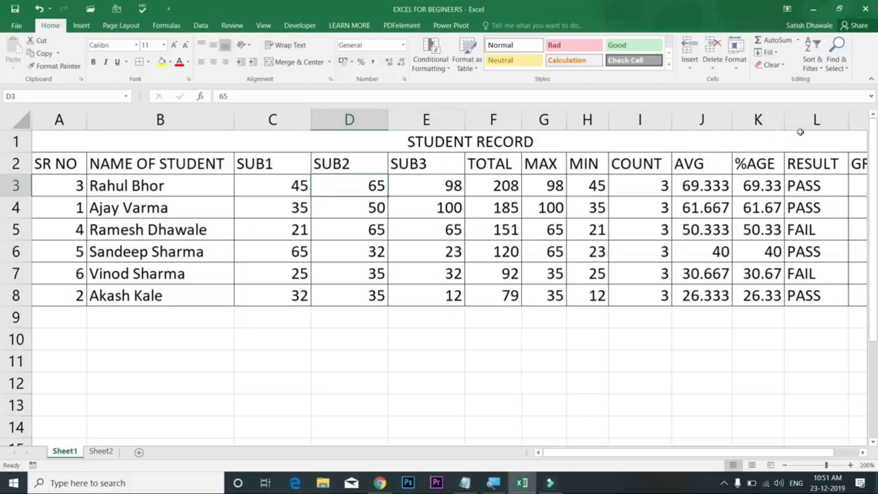
{"action": "left_click", "coordinate": [812, 60]}
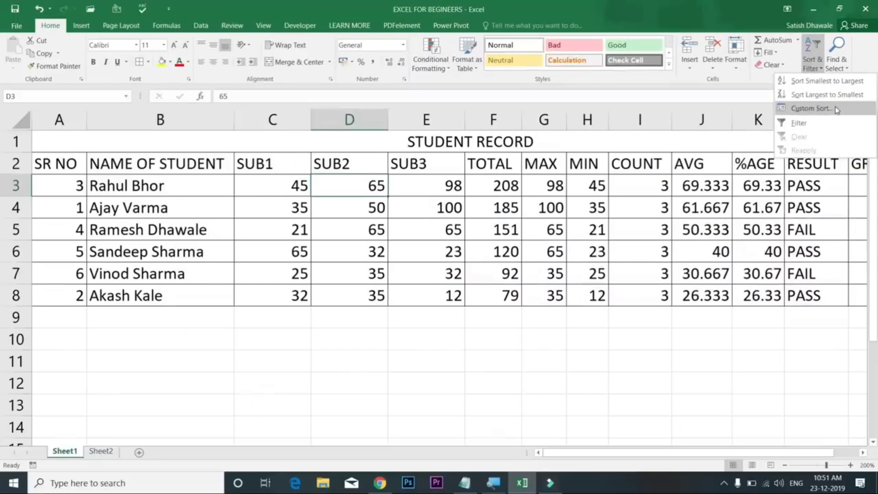
{"action": "left_click", "coordinate": [519, 245]}
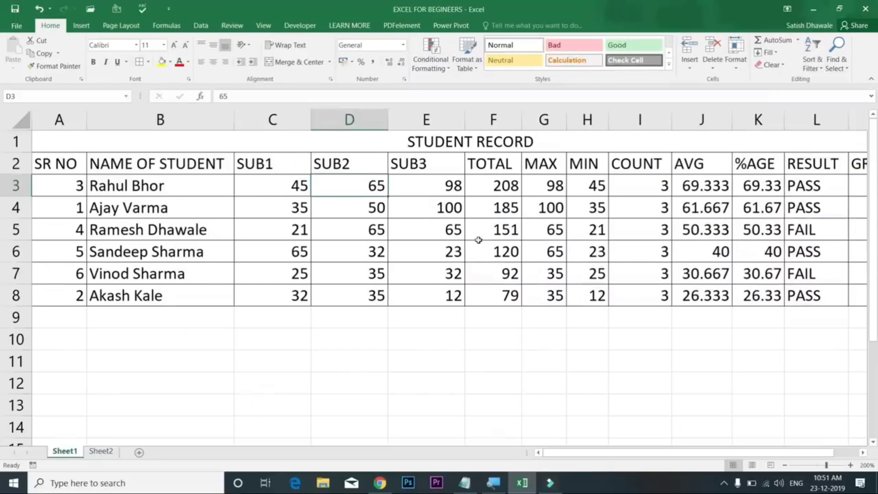
- On Sheet2, complete the employee table's Depart header so it reads Department
{"action": "left_click", "coordinate": [100, 451]}
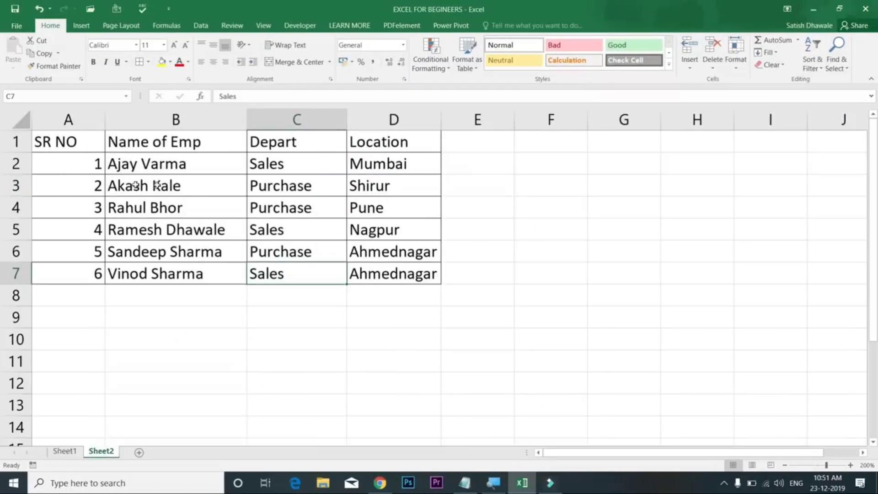
{"action": "left_click", "coordinate": [303, 143]}
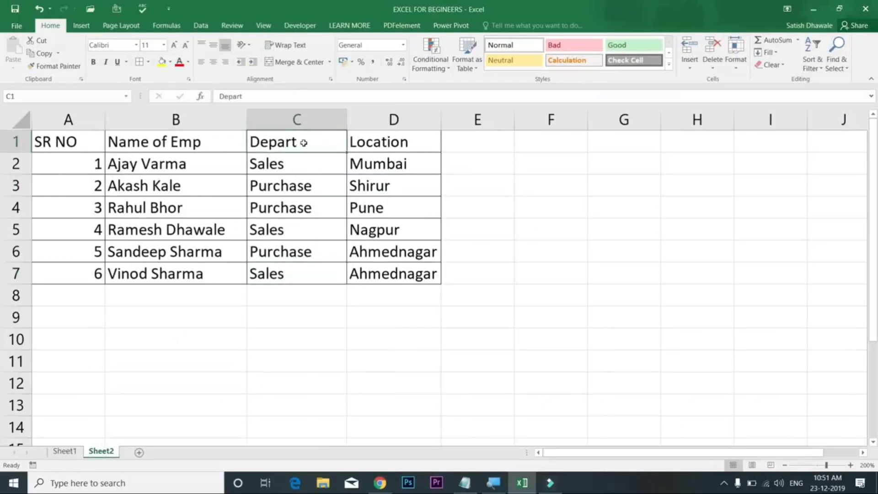
{"action": "double_click", "coordinate": [304, 142]}
{"action": "type", "text": "ment"}
{"action": "key", "text": "Return"}
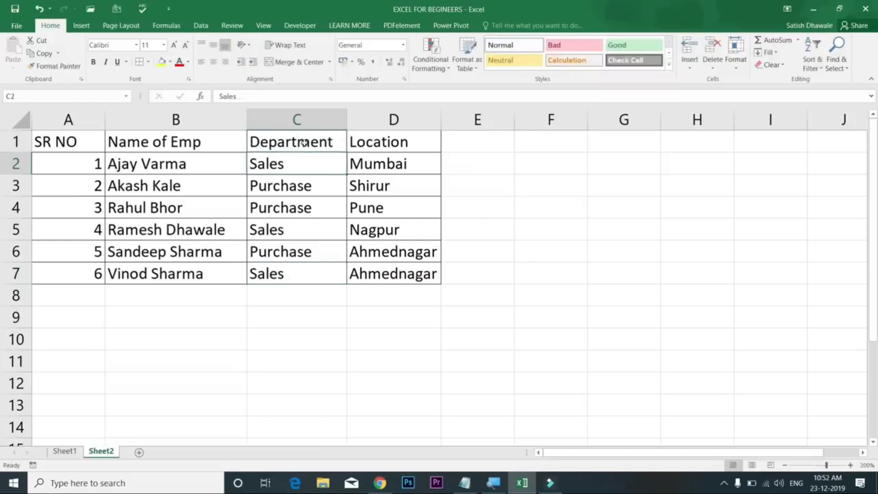
- Examine the employees' Department and Location values, highlighting the Sales rows with their locations and both columns together
{"action": "left_click_drag", "start_coordinate": [302, 140], "coordinate": [297, 268]}
{"action": "left_click_drag", "start_coordinate": [312, 168], "coordinate": [308, 269]}
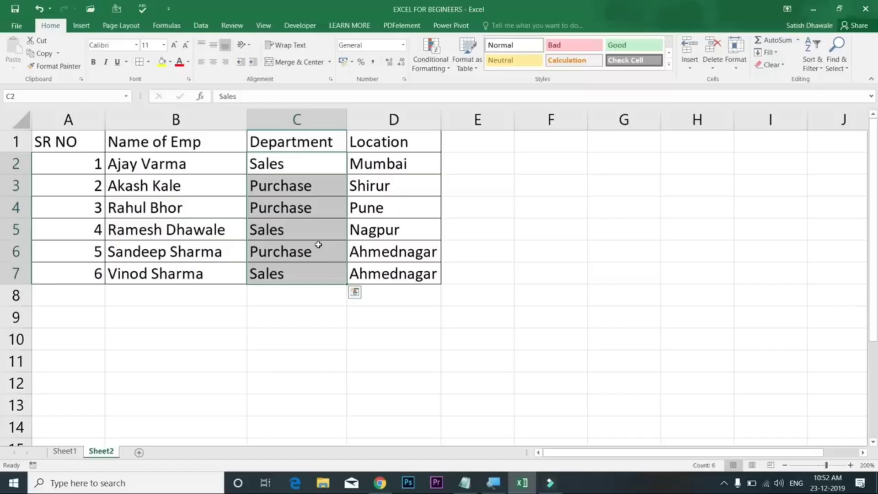
{"action": "left_click_drag", "start_coordinate": [313, 173], "coordinate": [392, 275]}
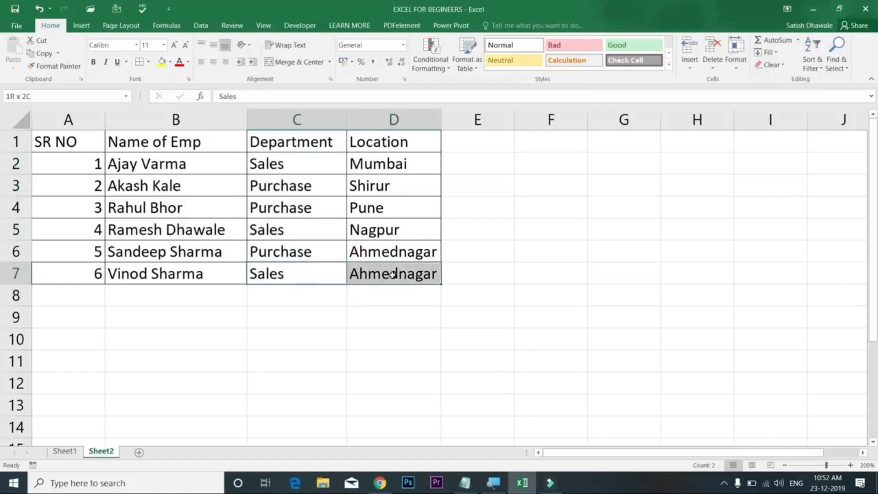
{"action": "left_click_drag", "start_coordinate": [317, 227], "coordinate": [380, 229]}
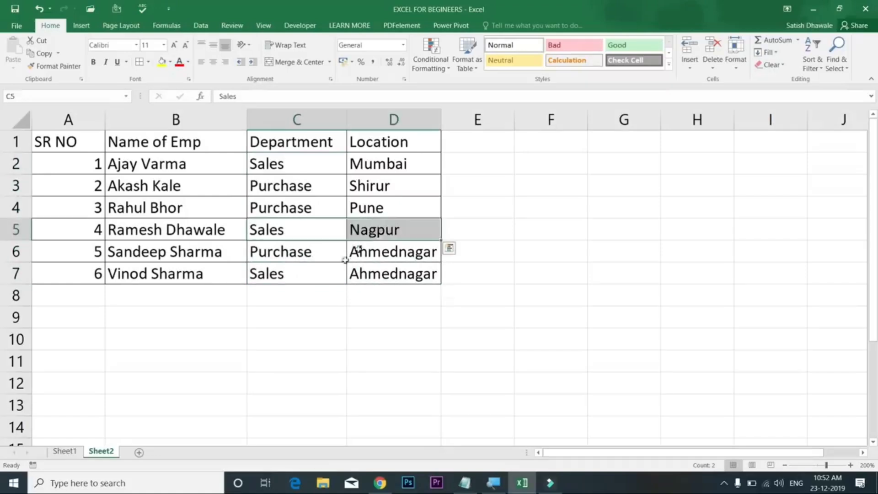
{"action": "left_click_drag", "start_coordinate": [310, 274], "coordinate": [396, 270]}
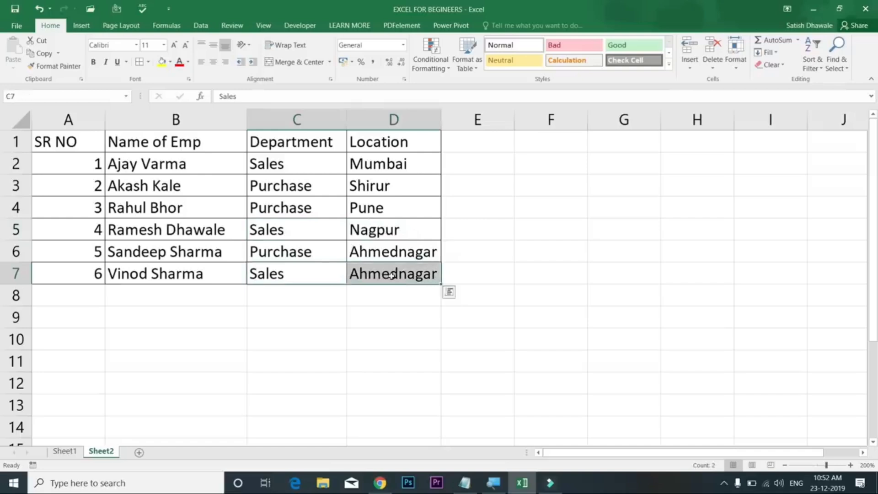
{"action": "left_click", "coordinate": [399, 272]}
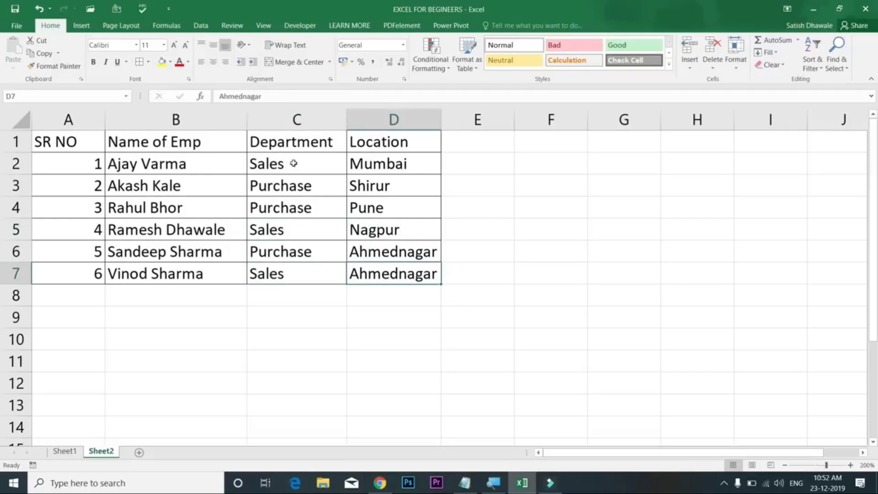
{"action": "left_click_drag", "start_coordinate": [308, 163], "coordinate": [372, 165]}
{"action": "left_click_drag", "start_coordinate": [334, 229], "coordinate": [405, 231]}
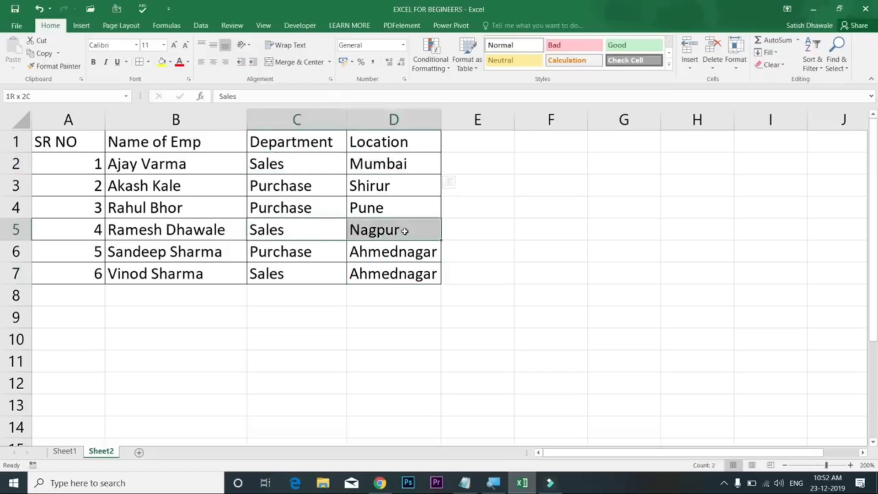
{"action": "left_click_drag", "start_coordinate": [336, 165], "coordinate": [330, 284]}
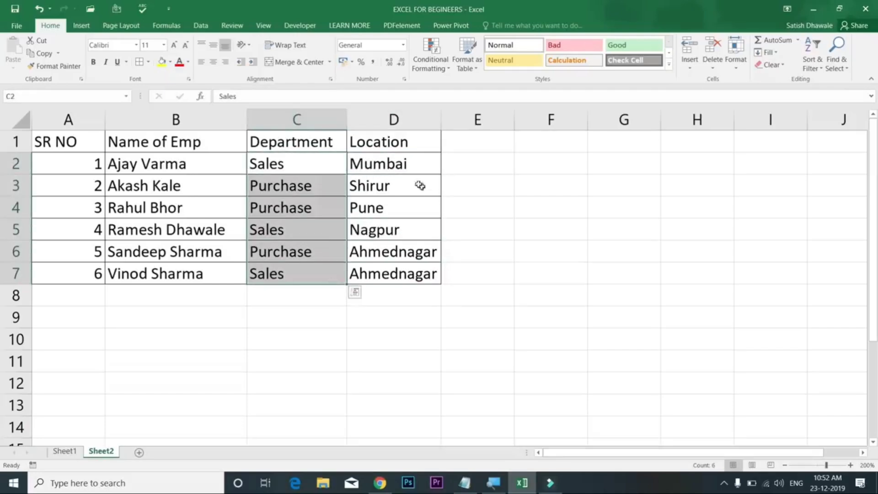
{"action": "left_click_drag", "start_coordinate": [412, 166], "coordinate": [402, 270]}
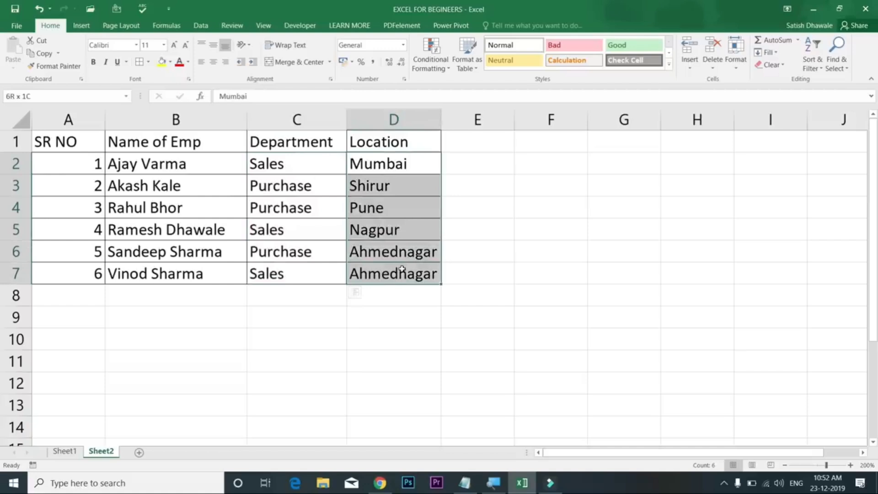
{"action": "left_click_drag", "start_coordinate": [297, 164], "coordinate": [396, 273]}
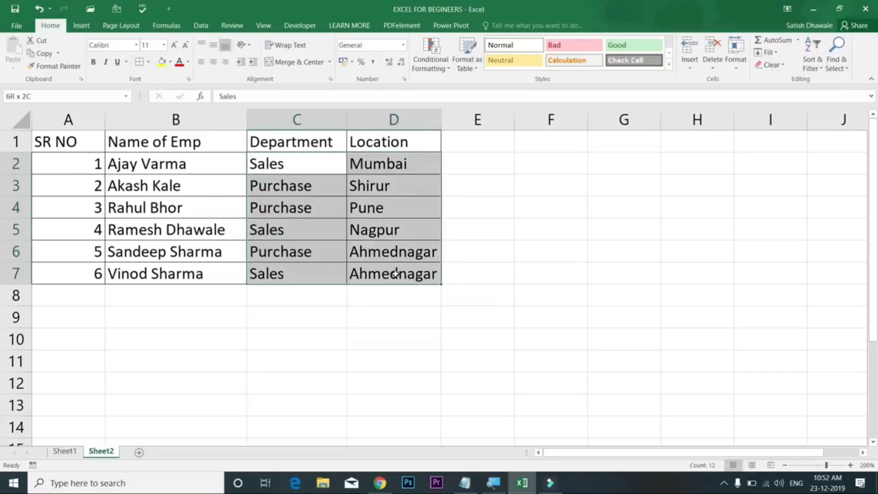
{"action": "left_click", "coordinate": [291, 179]}
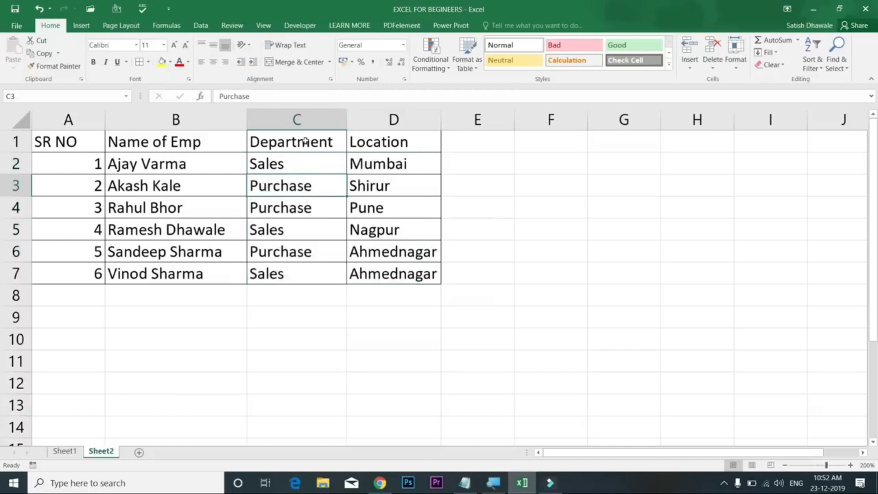
- Start a custom sort on the Department column with the selection expanded, and set the first level to Department values, Z to A
{"action": "left_click_drag", "start_coordinate": [305, 142], "coordinate": [309, 274]}
{"action": "left_click", "coordinate": [203, 26]}
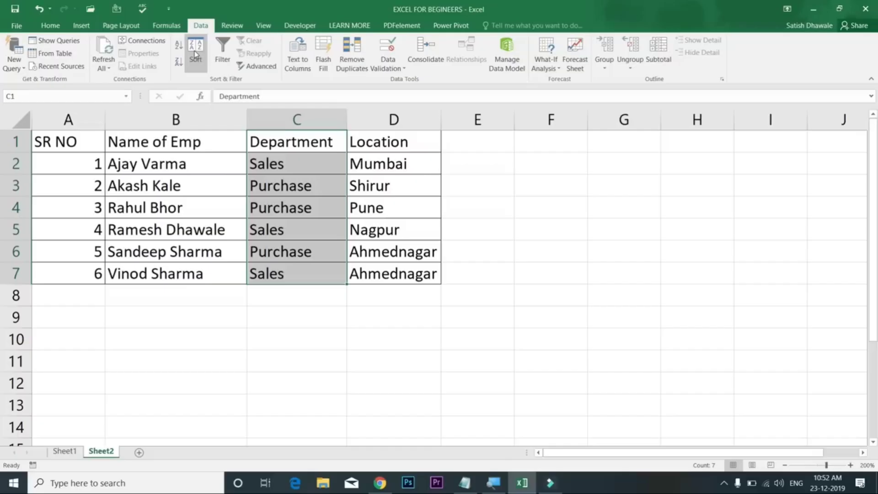
{"action": "left_click", "coordinate": [194, 50]}
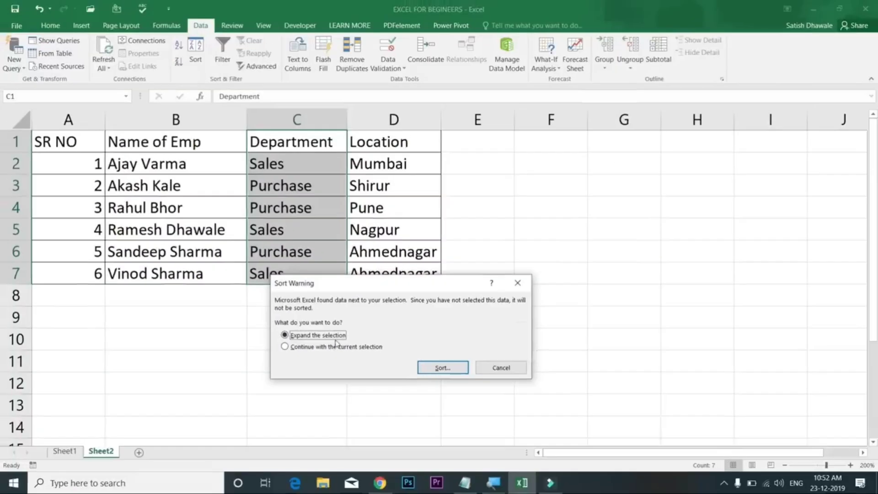
{"action": "left_click", "coordinate": [423, 369]}
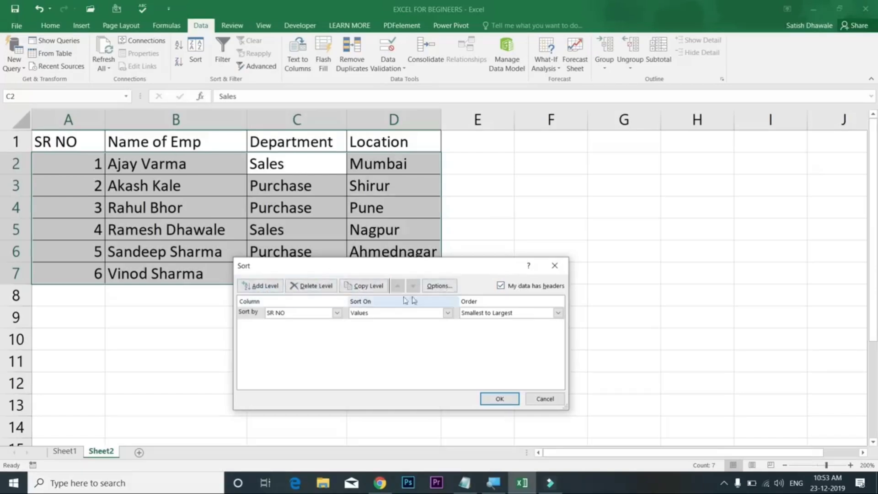
{"action": "left_click", "coordinate": [298, 314]}
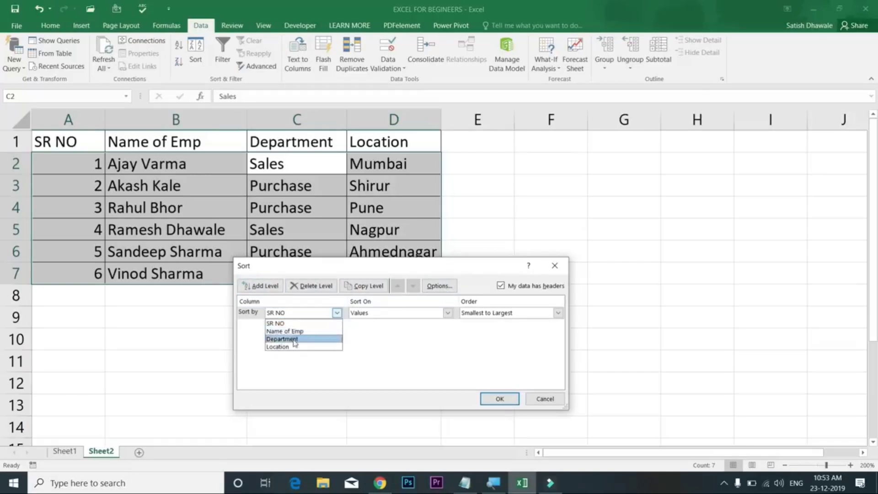
{"action": "left_click", "coordinate": [295, 341]}
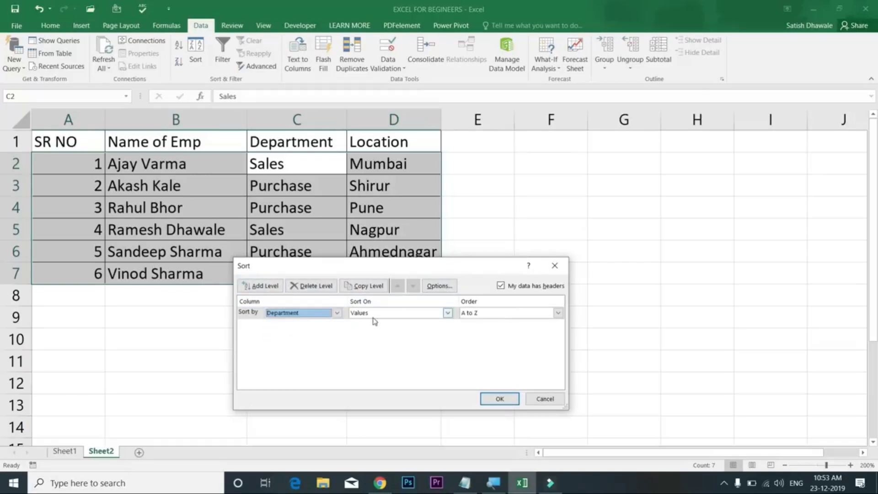
{"action": "left_click", "coordinate": [476, 314]}
{"action": "left_click", "coordinate": [479, 328]}
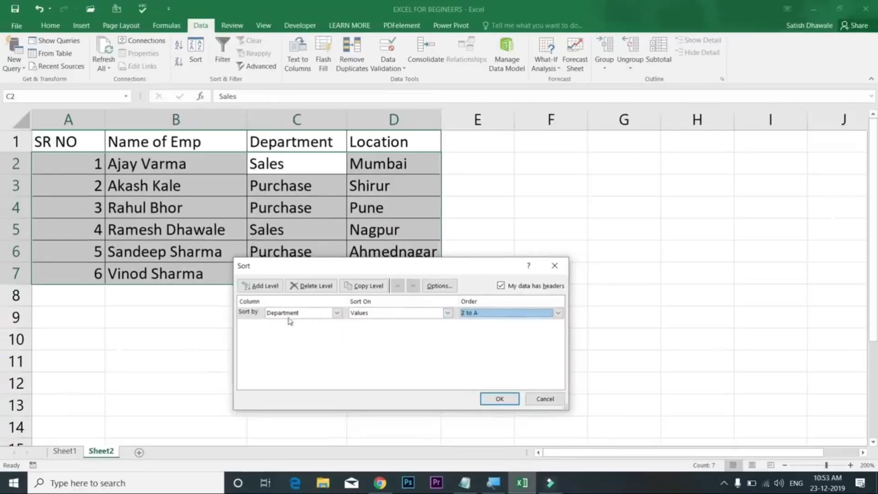
- Add a second sort level by Location values from A to Z and apply the two-level sort to the employee table
{"action": "left_click", "coordinate": [271, 286]}
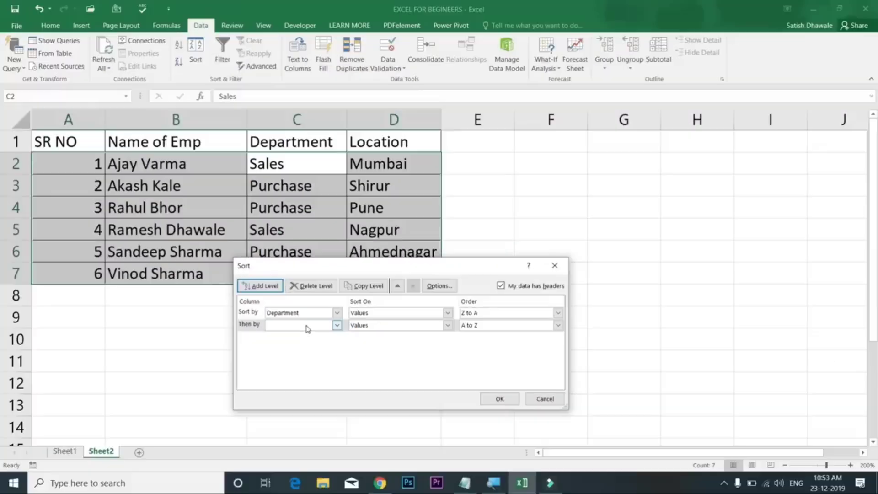
{"action": "left_click", "coordinate": [306, 328]}
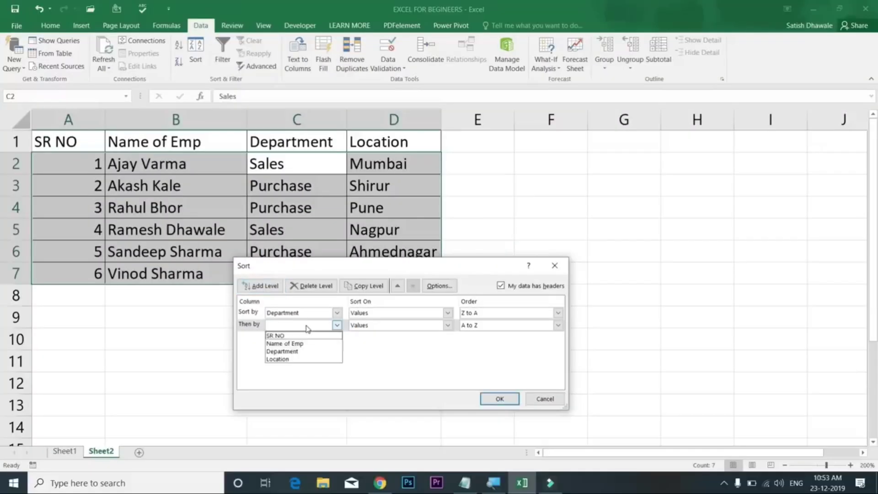
{"action": "left_click", "coordinate": [300, 361]}
{"action": "left_click", "coordinate": [473, 326]}
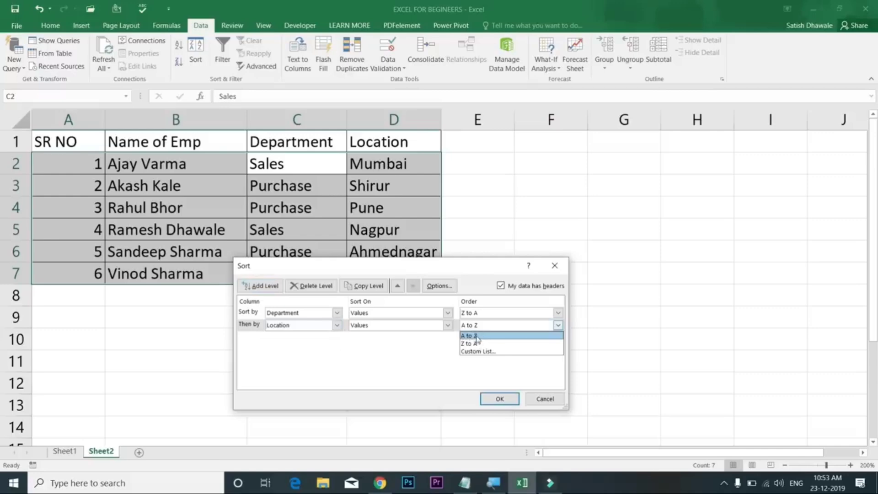
{"action": "left_click", "coordinate": [476, 336]}
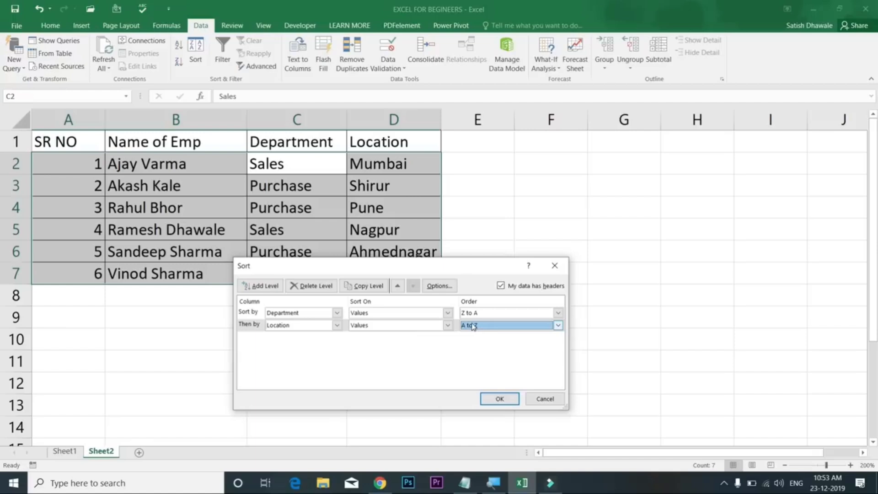
{"action": "left_click", "coordinate": [500, 399]}
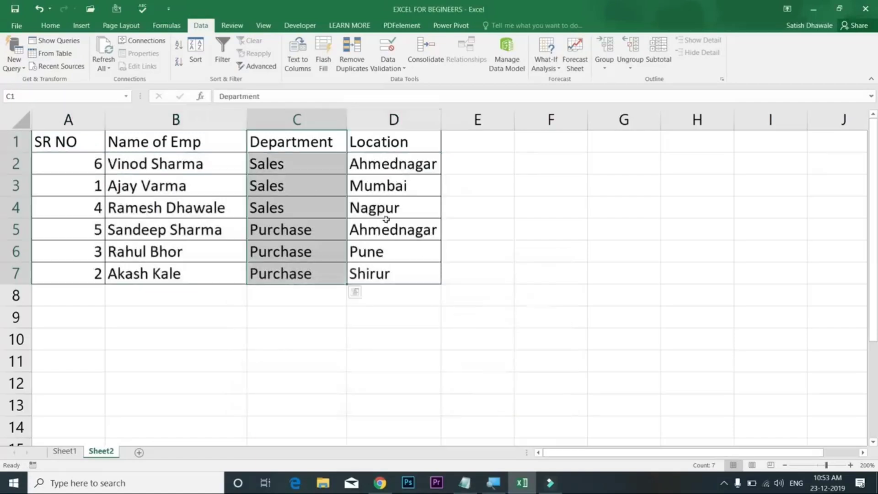
- Highlight the Sales and Purchase groups in the sorted Department column, and the Sales rows together with their locations
{"action": "left_click_drag", "start_coordinate": [288, 165], "coordinate": [287, 209]}
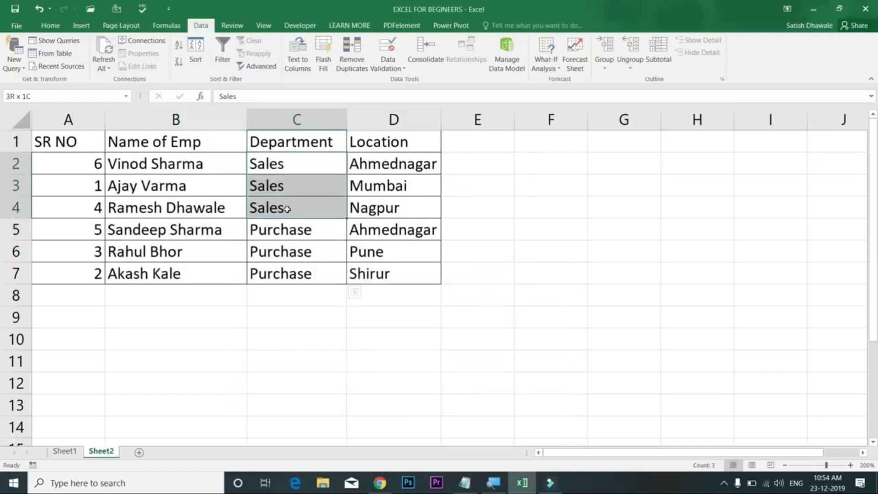
{"action": "left_click_drag", "start_coordinate": [294, 228], "coordinate": [300, 273]}
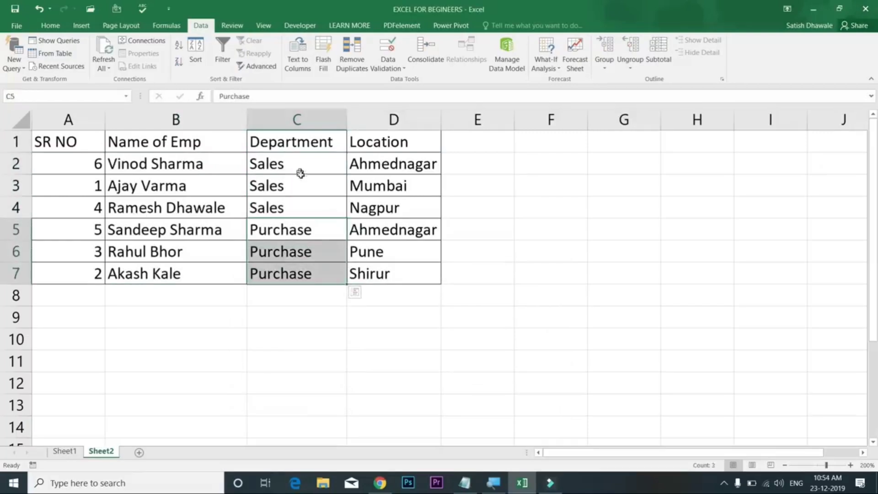
{"action": "left_click_drag", "start_coordinate": [300, 173], "coordinate": [415, 206]}
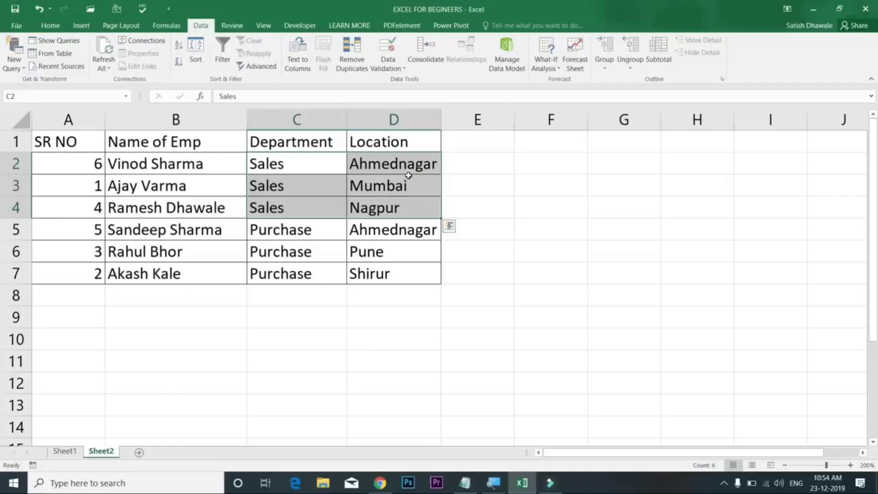
- Examine the Purchase employees' locations, highlighting the location cells one by one and together with their departments
{"action": "left_click_drag", "start_coordinate": [402, 230], "coordinate": [400, 275]}
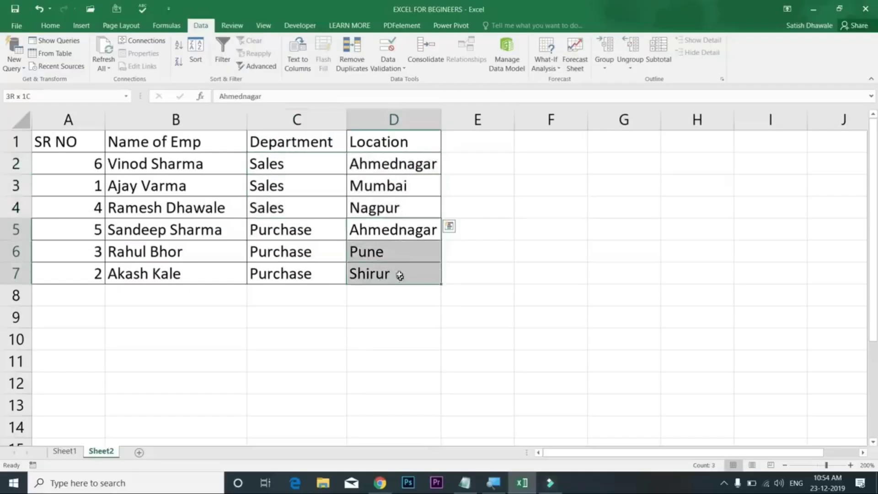
{"action": "left_click", "coordinate": [392, 244]}
{"action": "left_click", "coordinate": [392, 234]}
{"action": "left_click", "coordinate": [378, 256]}
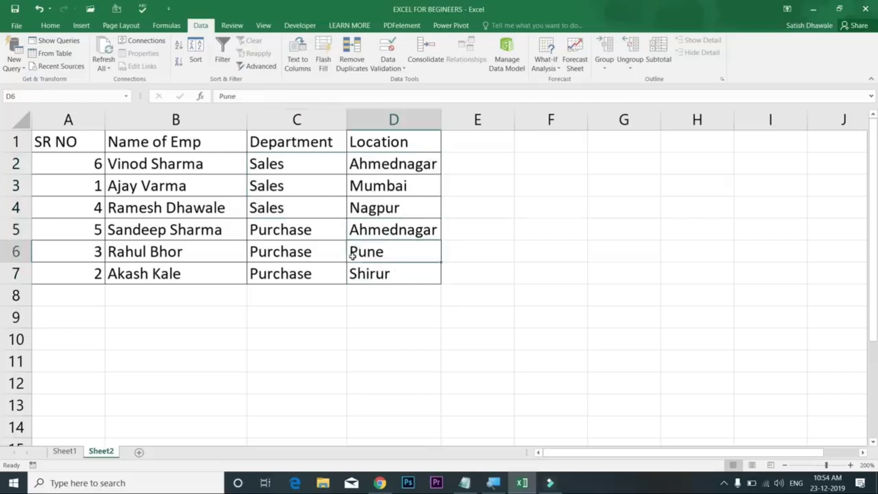
{"action": "left_click", "coordinate": [361, 278]}
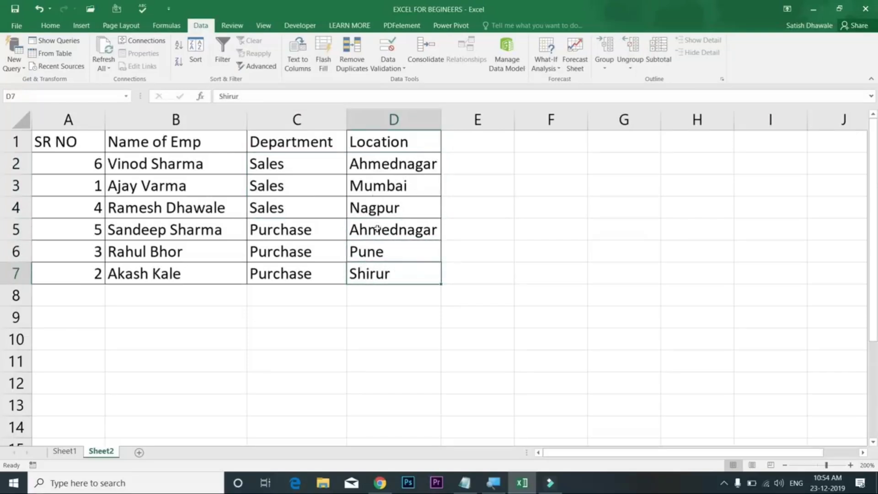
{"action": "left_click_drag", "start_coordinate": [377, 229], "coordinate": [290, 274]}
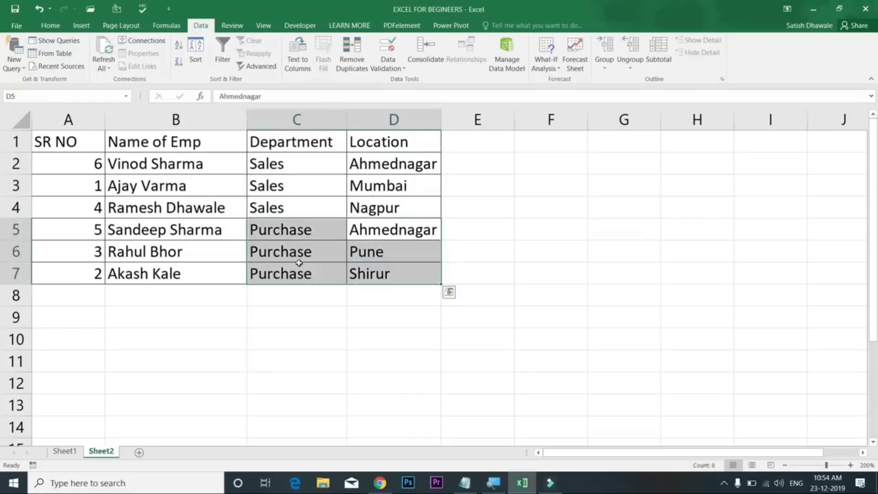
{"action": "left_click_drag", "start_coordinate": [372, 221], "coordinate": [370, 271]}
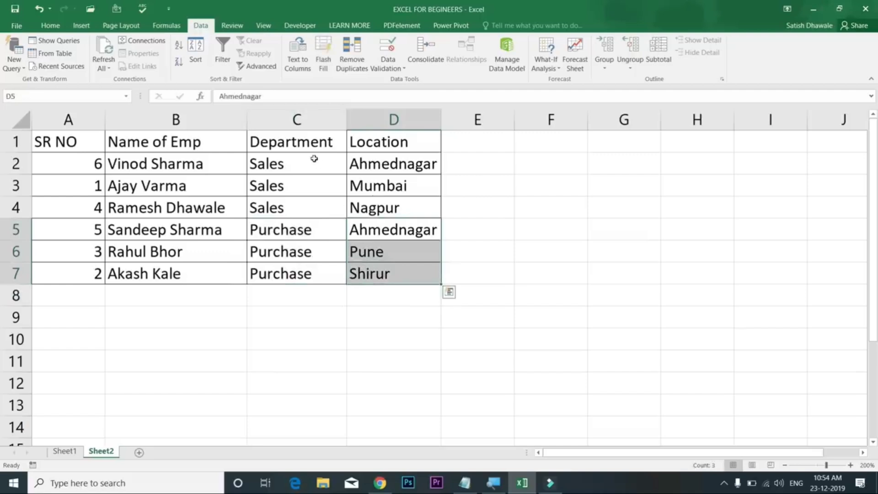
- Try duplicating the Department level in the employee table's custom sort, and cancel the sort settings
{"action": "left_click", "coordinate": [299, 151]}
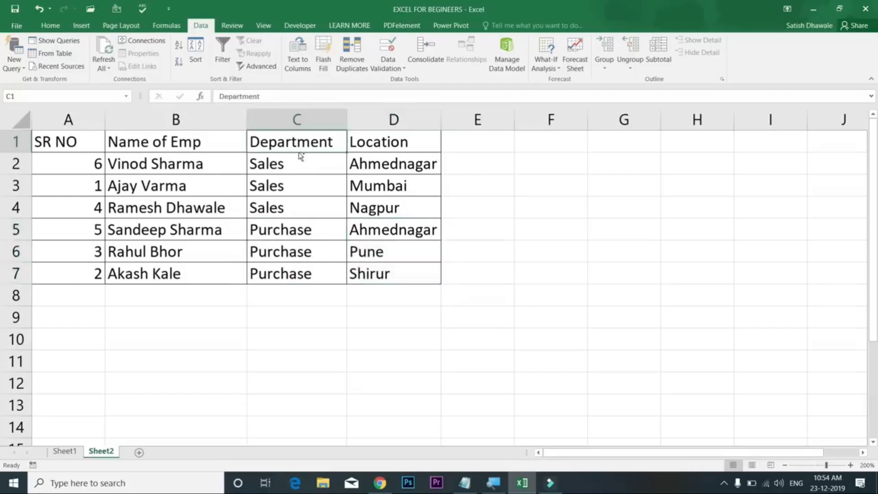
{"action": "key", "text": "ctrl+a"}
{"action": "left_click", "coordinate": [196, 53]}
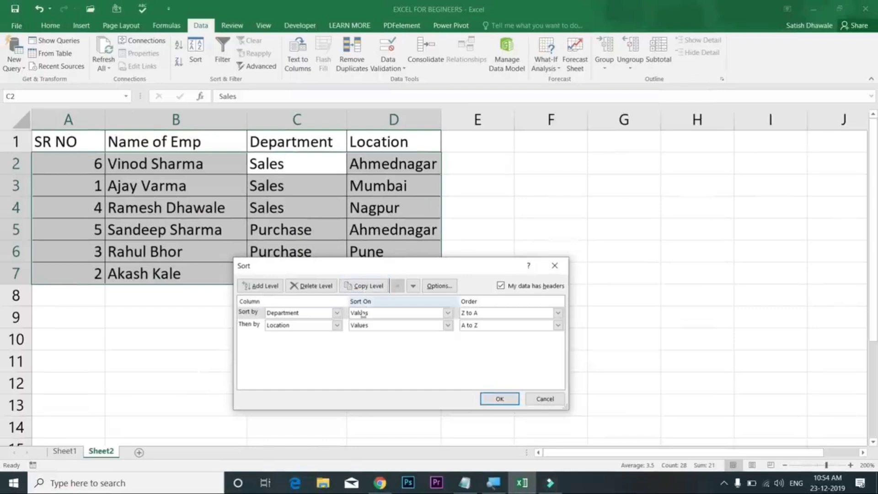
{"action": "left_click", "coordinate": [365, 287]}
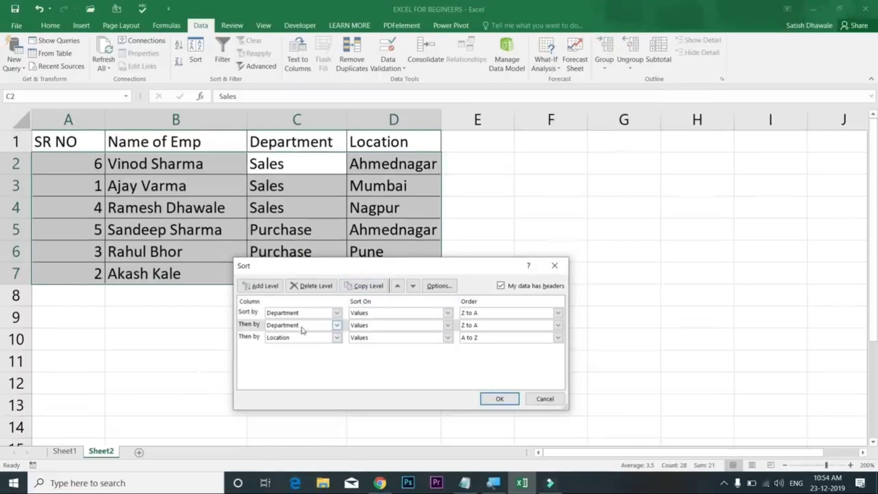
{"action": "left_click", "coordinate": [302, 327]}
{"action": "left_click", "coordinate": [362, 371]}
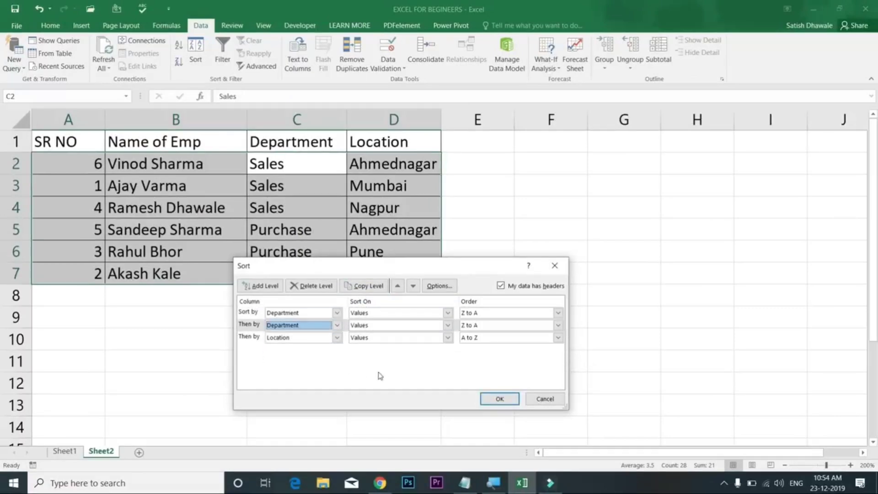
{"action": "left_click", "coordinate": [531, 401]}
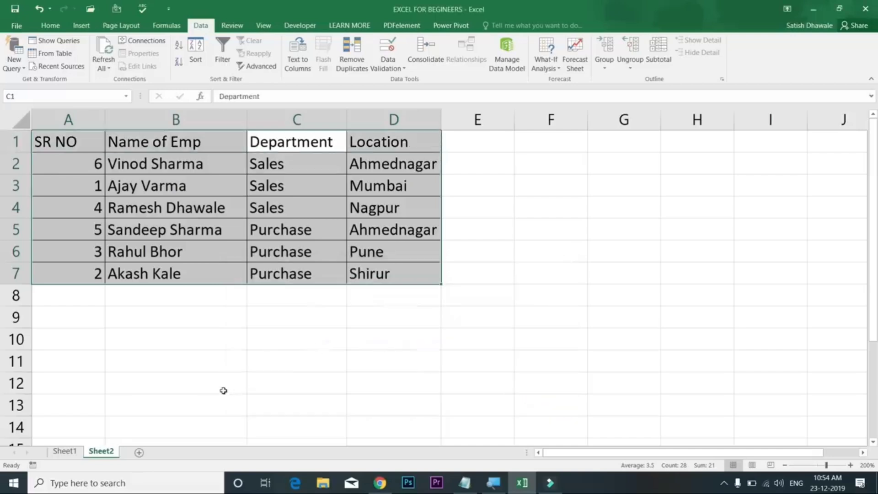
{"action": "left_click", "coordinate": [224, 388]}
{"action": "left_click", "coordinate": [290, 361]}
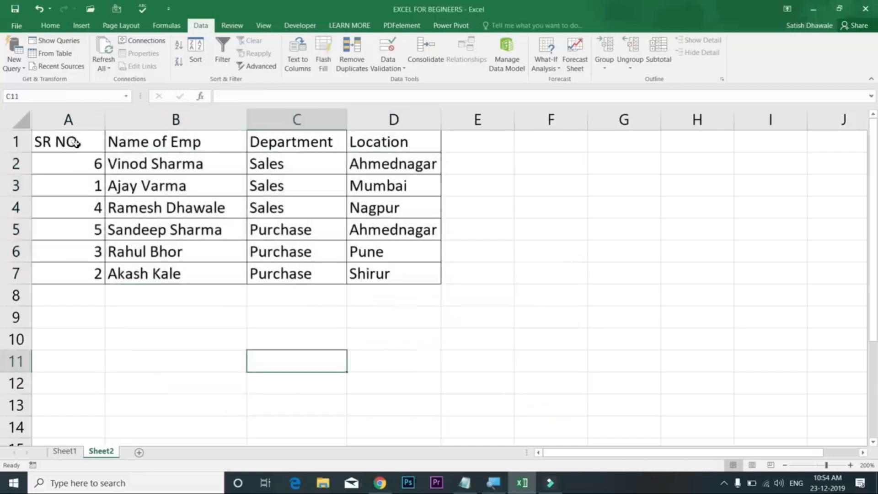
- Copy the employee table's header row to the cells starting at F10 and fit column G's width to its content
{"action": "left_click_drag", "start_coordinate": [73, 143], "coordinate": [375, 141]}
{"action": "key", "text": "ctrl+c"}
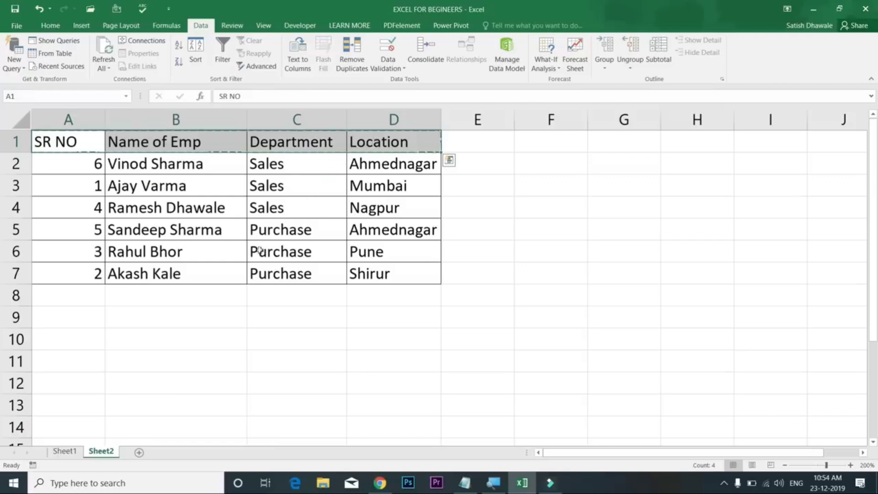
{"action": "left_click", "coordinate": [547, 340]}
{"action": "key", "text": "ctrl+v"}
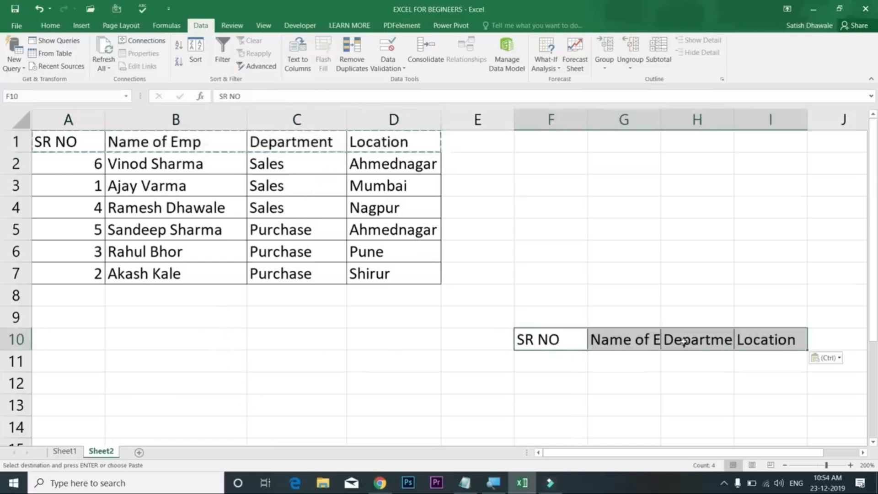
{"action": "double_click", "coordinate": [660, 120]}
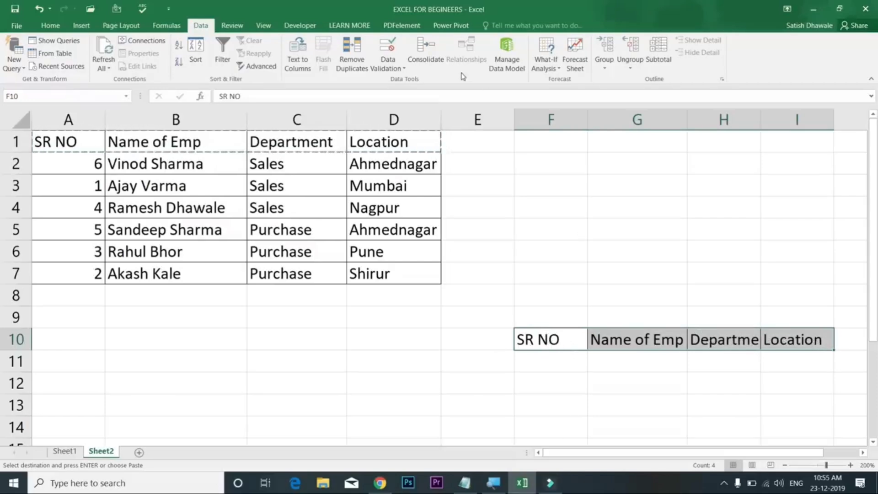
- Start a custom sort on the copied headers and set its orientation to sort left to right
{"action": "left_click", "coordinate": [196, 52]}
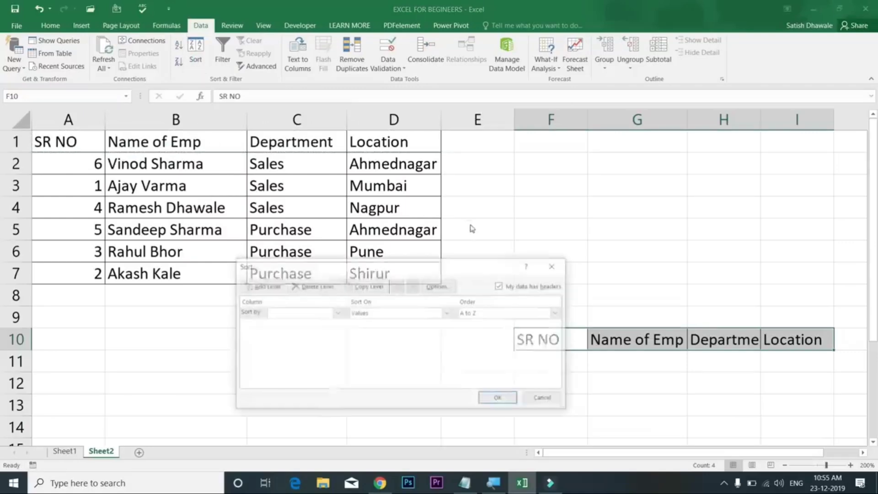
{"action": "left_click", "coordinate": [443, 288]}
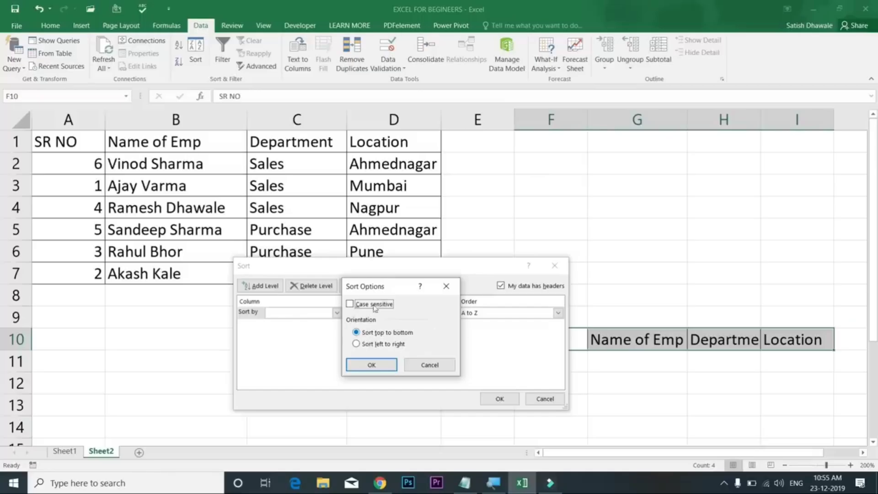
{"action": "left_click", "coordinate": [373, 305]}
{"action": "left_click", "coordinate": [373, 344]}
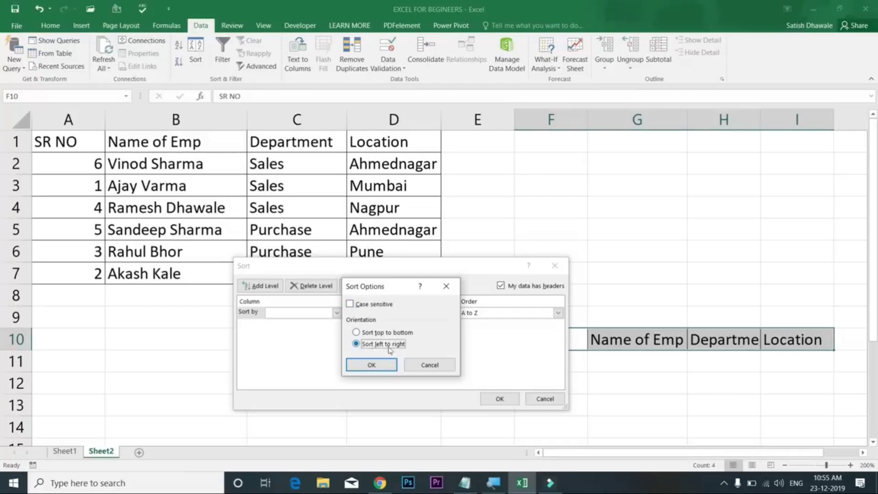
{"action": "left_click", "coordinate": [380, 365]}
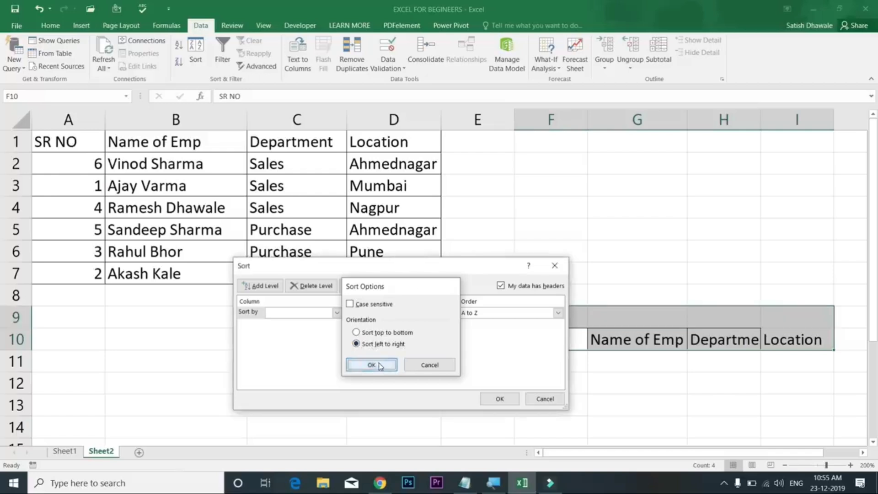
- Choose Row 10 as the sort row and sort the copied headers by values from A to Z
{"action": "left_click", "coordinate": [500, 399]}
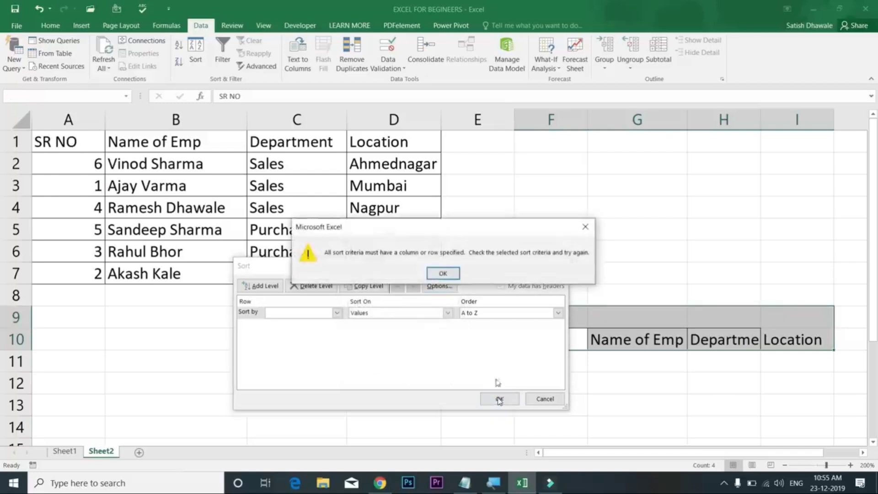
{"action": "left_click", "coordinate": [444, 274]}
{"action": "left_click", "coordinate": [337, 313]}
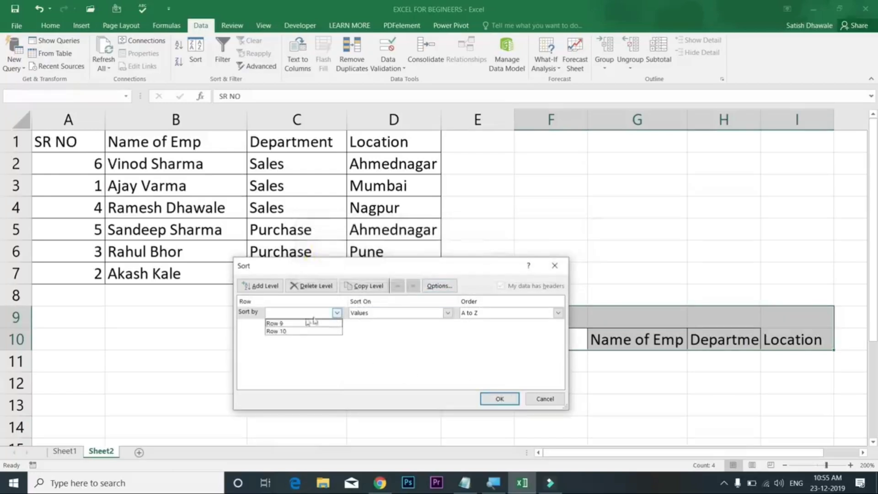
{"action": "left_click", "coordinate": [286, 332]}
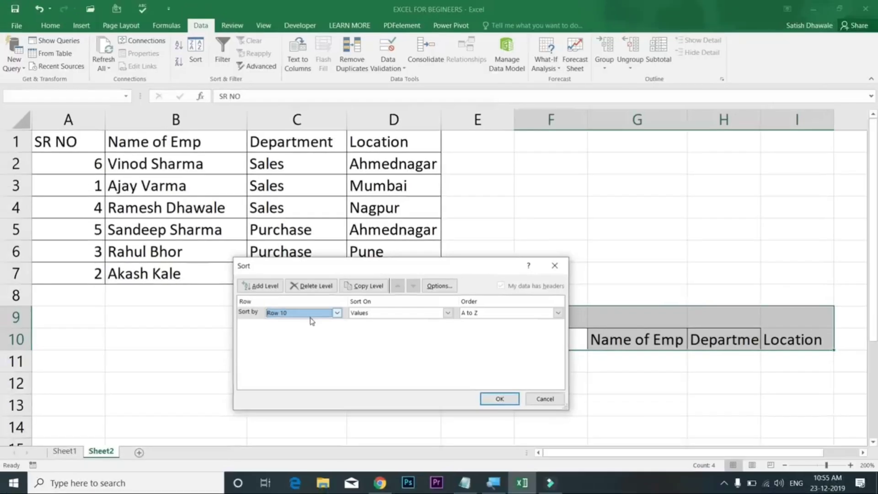
{"action": "left_click", "coordinate": [501, 399]}
- Check the order of the sorted headers cell by cell from F10 to I10
{"action": "left_click", "coordinate": [570, 340]}
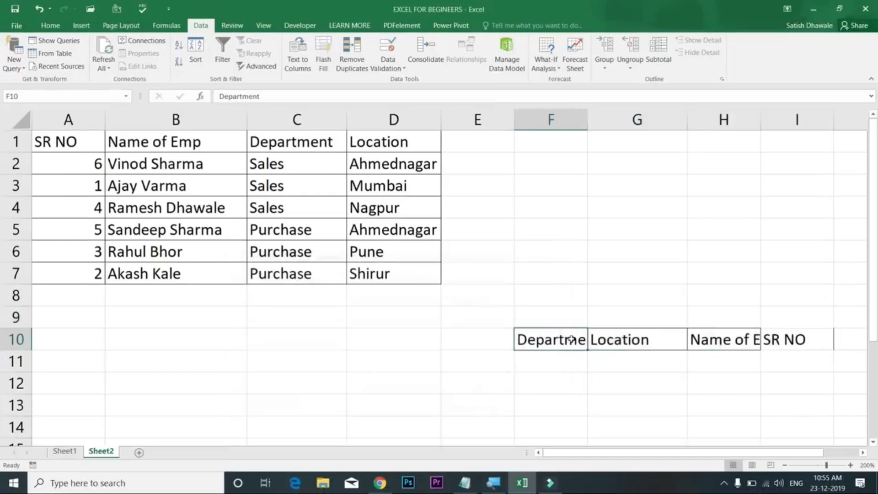
{"action": "left_click", "coordinate": [620, 340]}
{"action": "left_click", "coordinate": [716, 340]}
{"action": "left_click", "coordinate": [772, 341]}
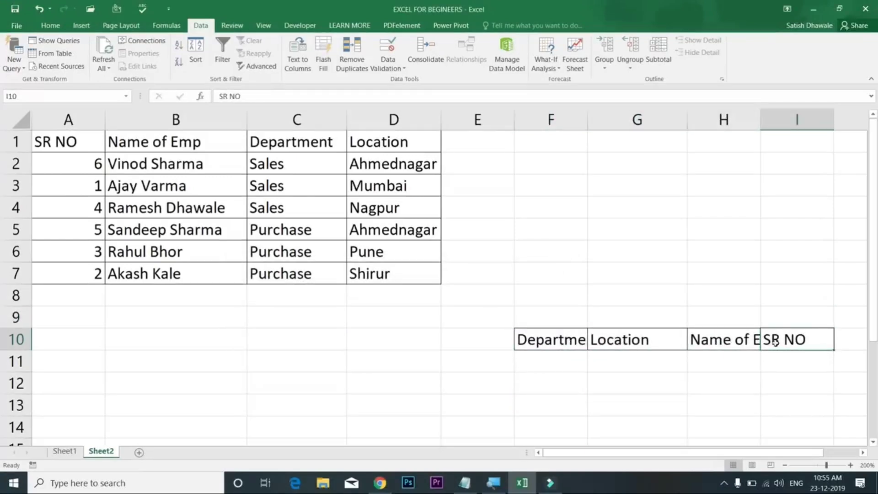
- Review the case-sensitive and orientation options for sorting the row 10 headers, and close the sort settings without applying them
{"action": "left_click_drag", "start_coordinate": [778, 341], "coordinate": [551, 341]}
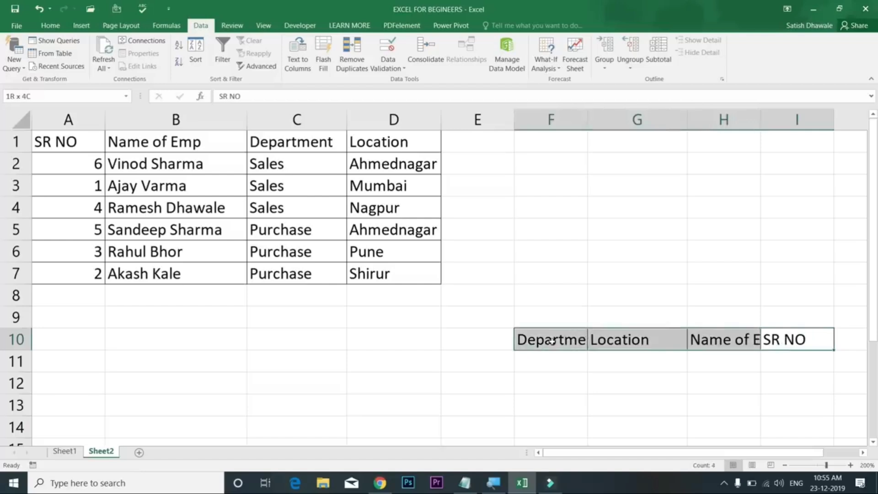
{"action": "left_click", "coordinate": [196, 58]}
{"action": "left_click", "coordinate": [432, 286]}
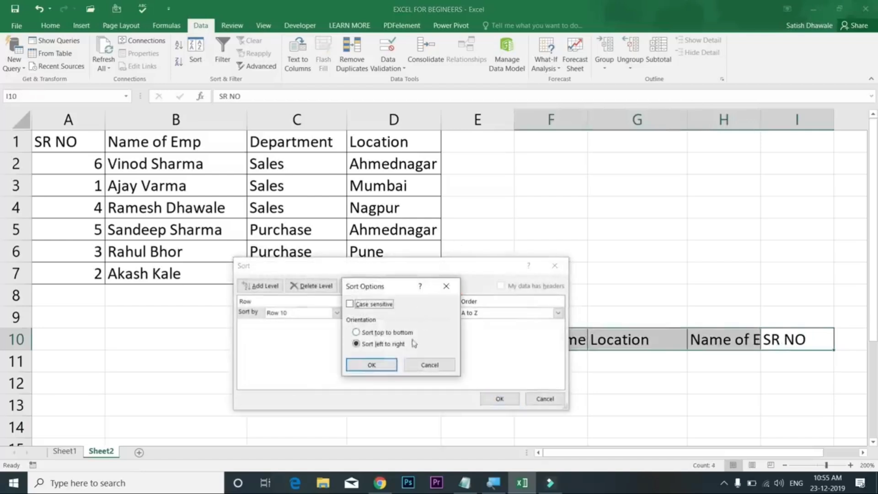
{"action": "left_click", "coordinate": [377, 305]}
{"action": "left_click", "coordinate": [447, 286]}
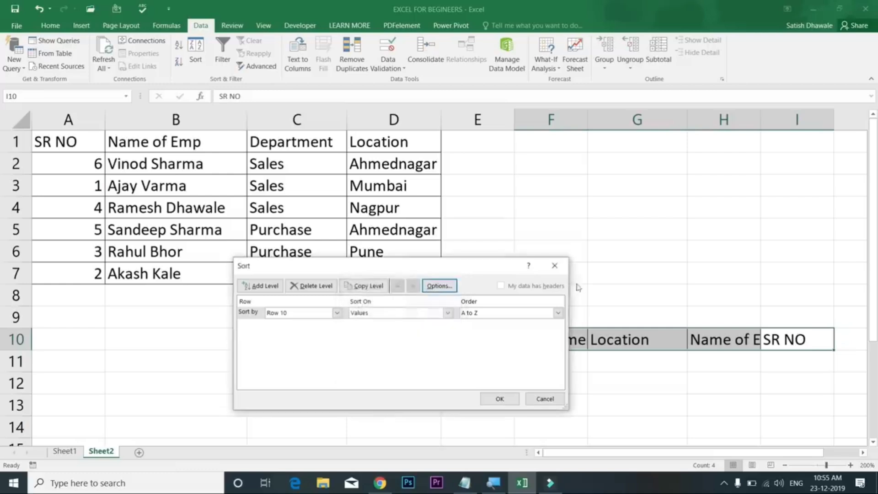
{"action": "left_click", "coordinate": [554, 265]}
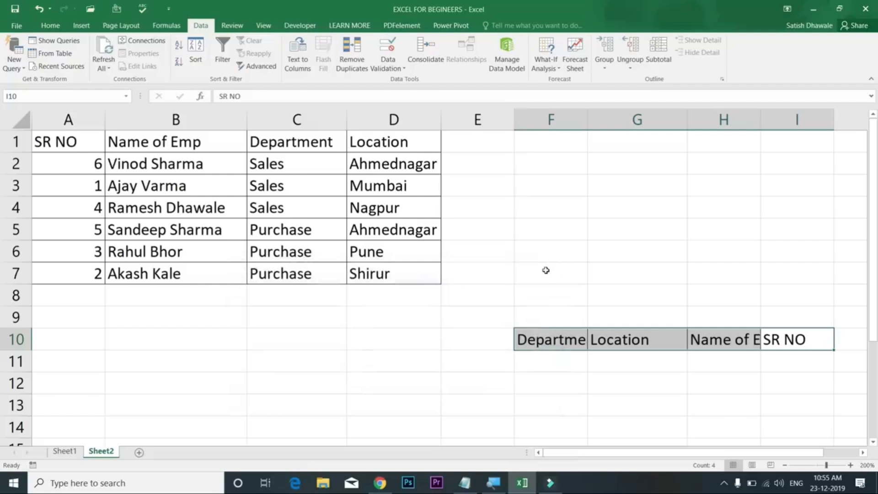
- Return to the student record table on Sheet1
{"action": "left_click", "coordinate": [73, 452]}
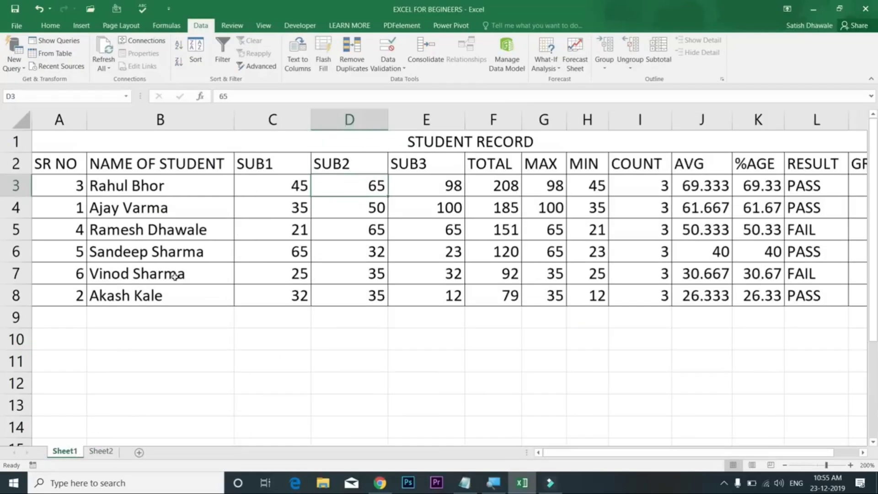